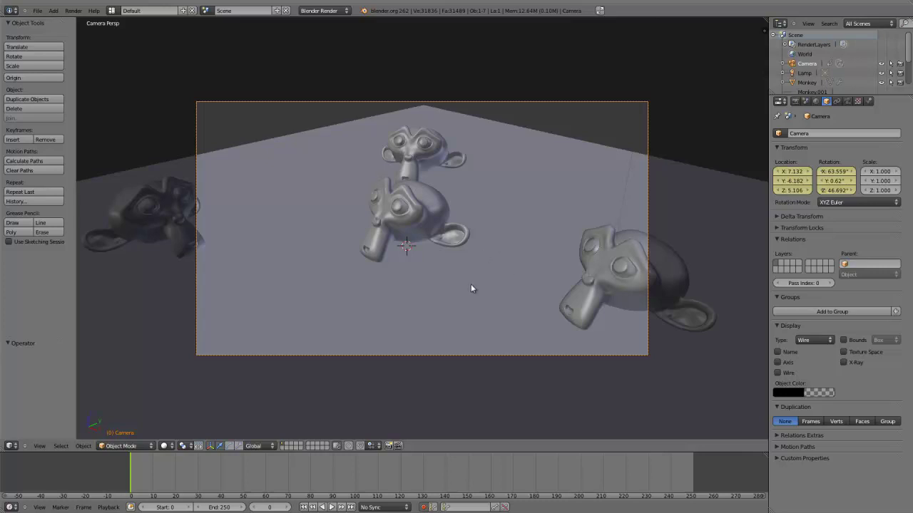
Step: Examine the layout of the monkeys, plane, lamp and camera from outside the camera view
key("KP_0")
key("KP_1")
scroll(565, 172, "up", 3)
middle_click_drag(565, 177, 415, 307, "shift")
scroll(574, 319, "up", 4)
middle_click_drag(574, 319, 497, 254)
scroll(497, 249, "up", 3)
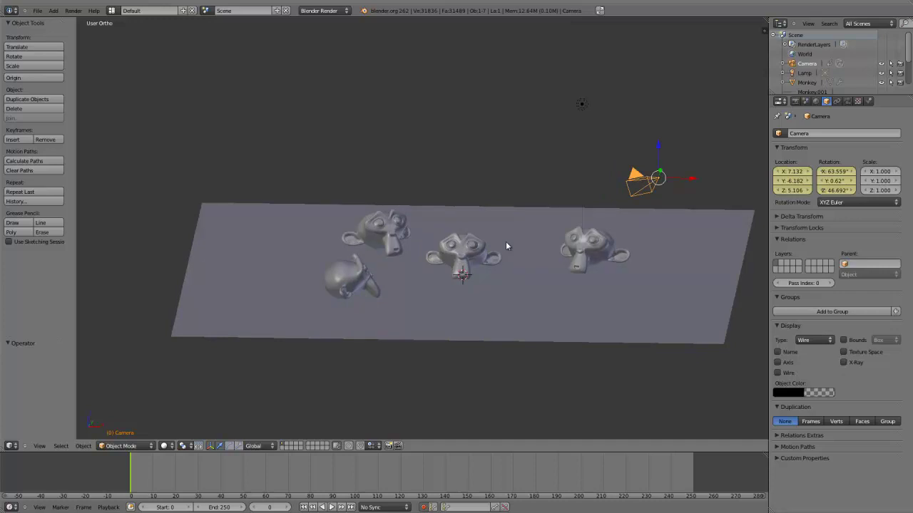
scroll(506, 241, "down", 2)
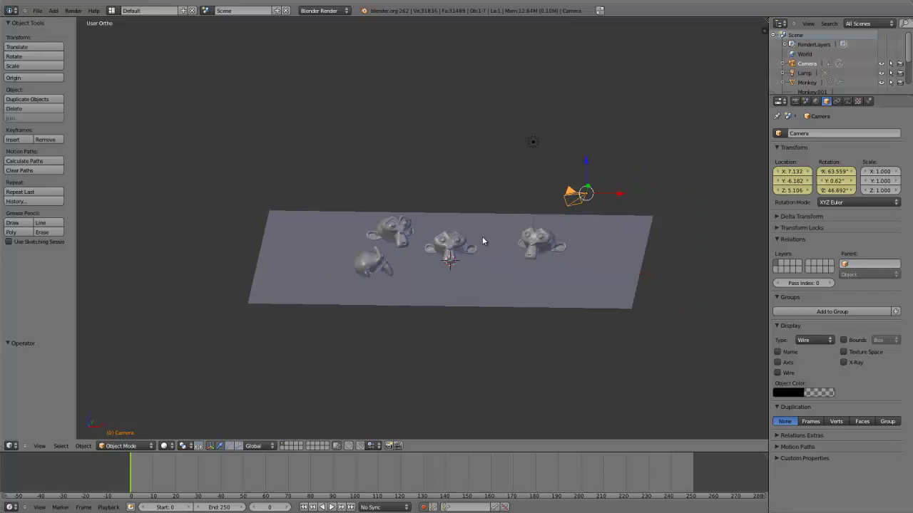
Step: Fly through the scene past the monkeys outside the camera view and return to the overview of the plane
scroll(482, 241, "up", 10)
scroll(574, 287, "up", 1)
scroll(526, 386, "down", 11)
scroll(548, 391, "down", 6)
scroll(477, 281, "down", 2)
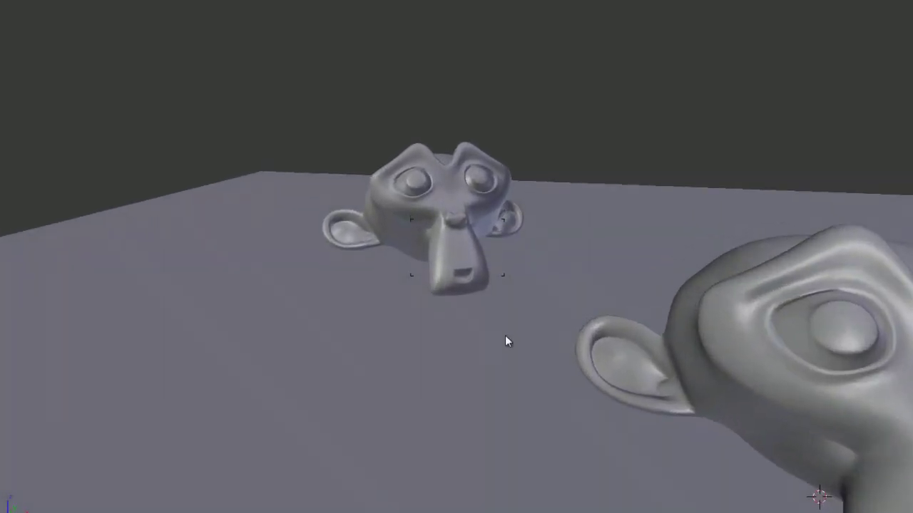
key("Escape")
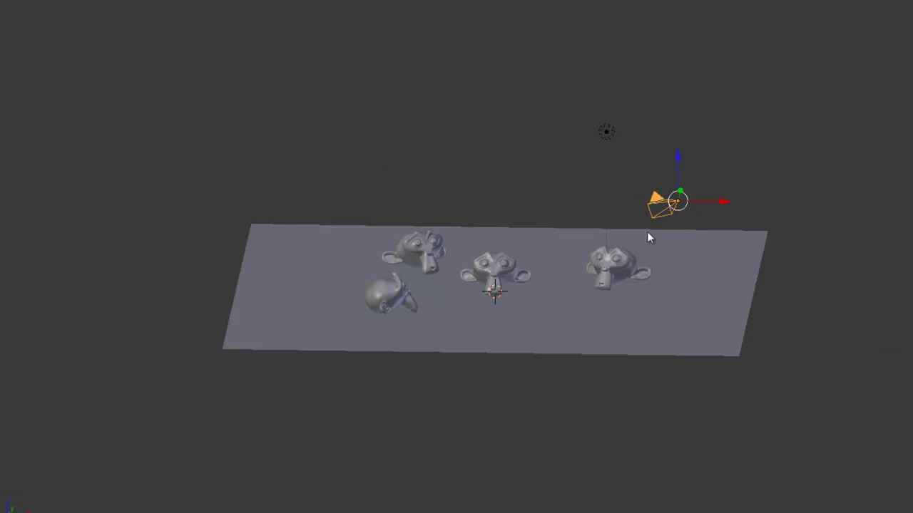
scroll(592, 292, "up", 2)
scroll(589, 276, "down", 1)
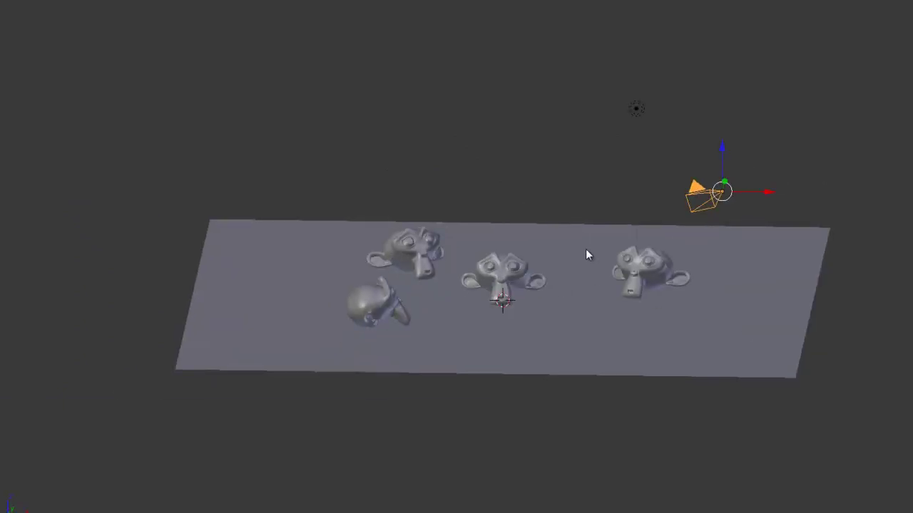
Step: Review the camera's flight through the camera view and from outside, and select the camera
key("KP_0")
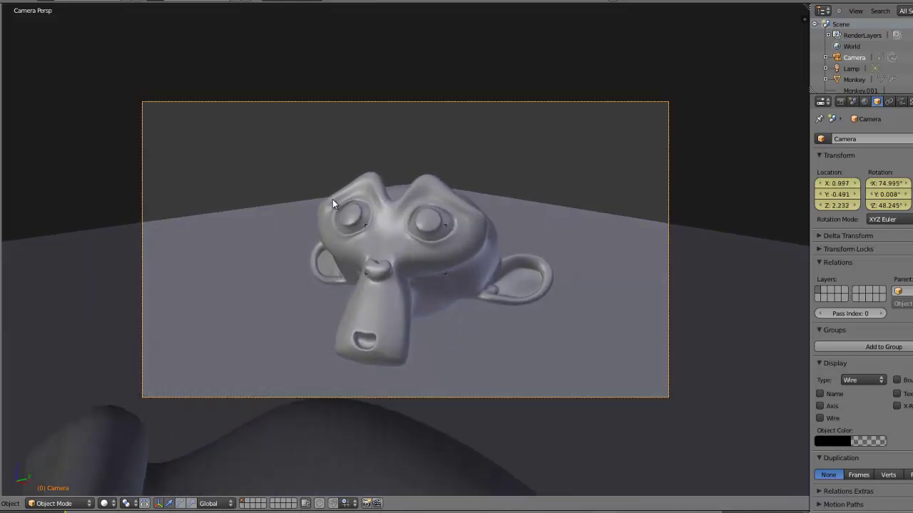
key("KP_0")
mouse_move(497, 325)
middle_mouse_down()
mouse_move(534, 316)
mouse_move(494, 322)
middle_mouse_up()
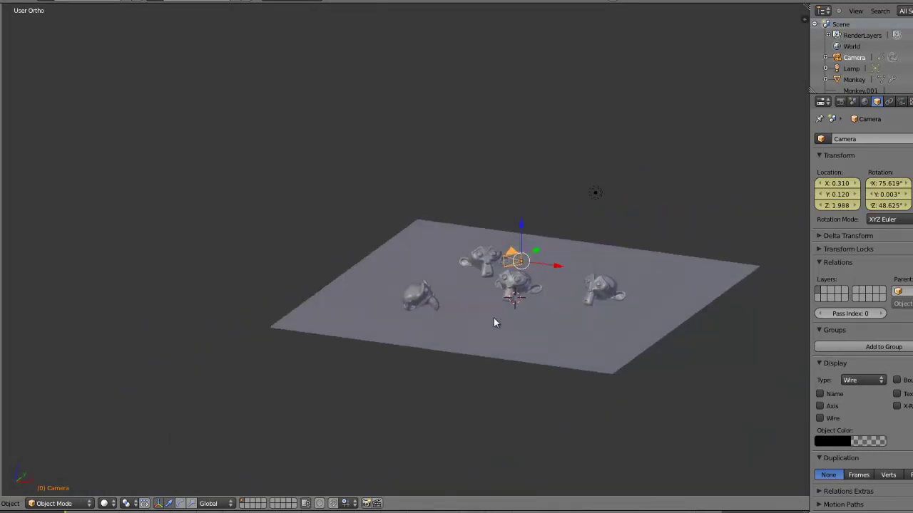
right_click(552, 290)
right_click(588, 262)
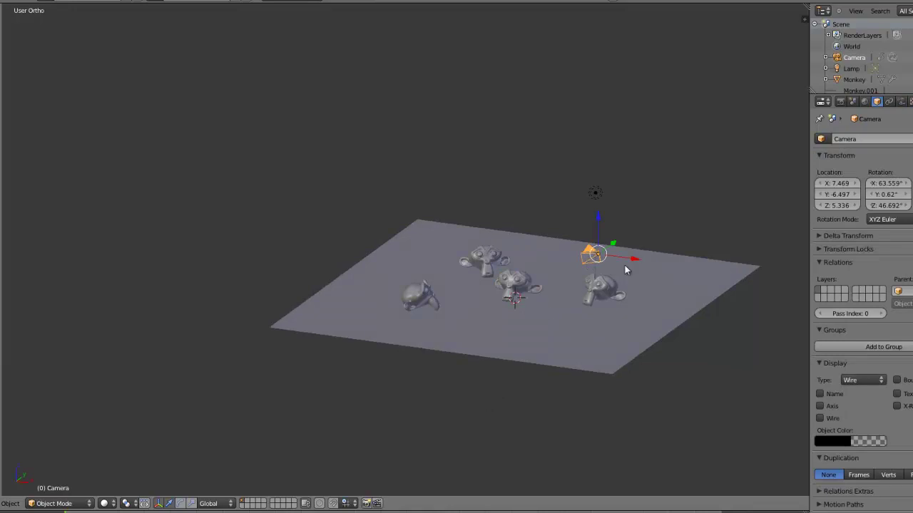
Step: Record the camera flying up close to a monkey in camera view while the animation plays with automatic keyframing
key("KP_0")
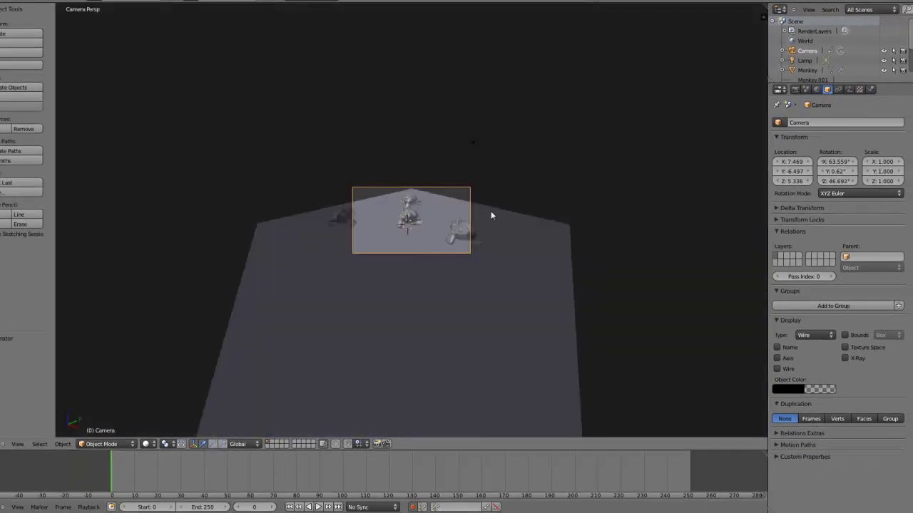
scroll(450, 199, "up", 5)
scroll(449, 199, "up", 2)
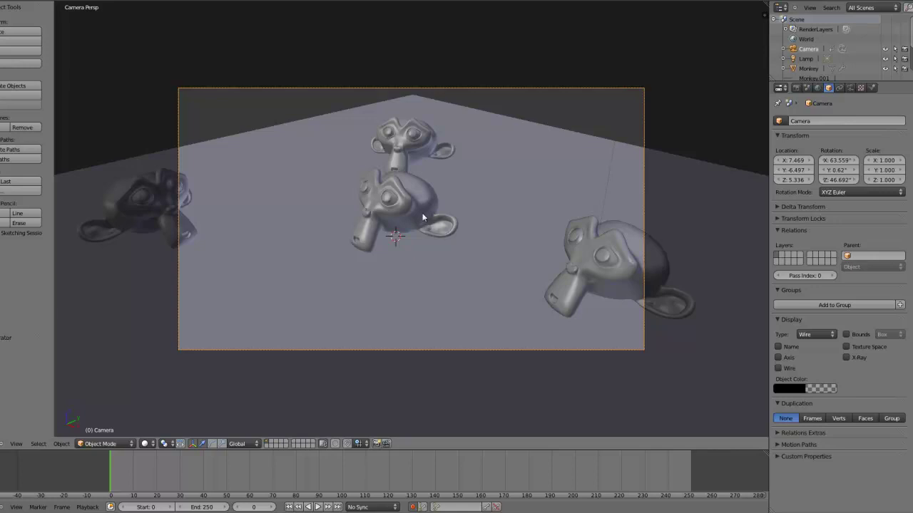
key("alt+a")
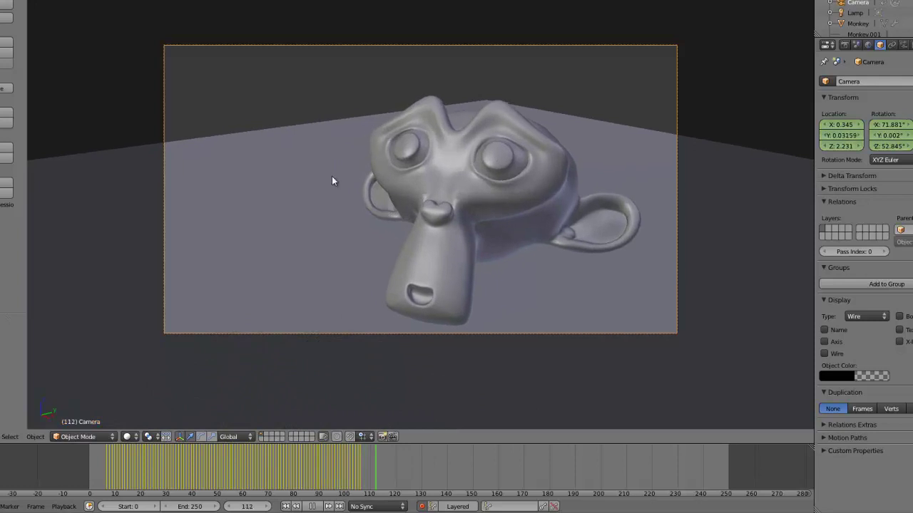
key("Escape")
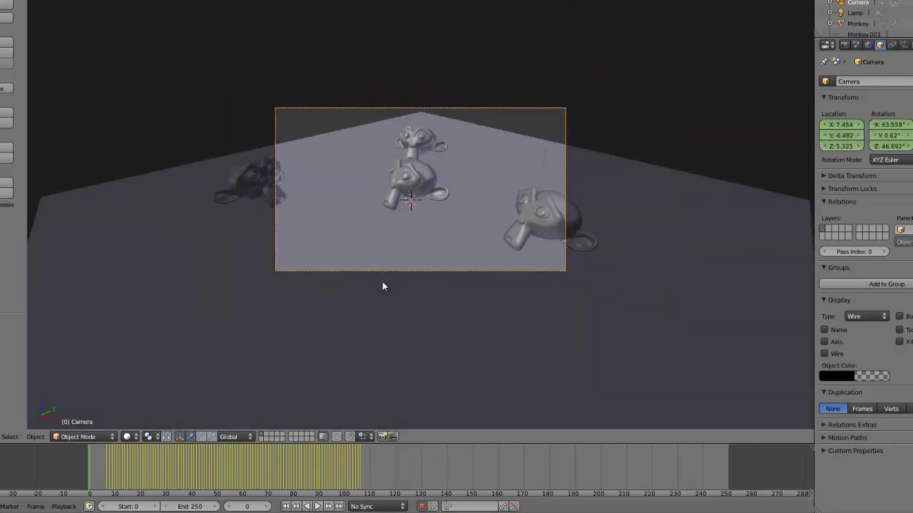
Step: Play back the recorded camera flight, first from outside the camera view and again through the camera
key("KP_0")
middle_click_drag(360, 283, 419, 282, "shift")
scroll(456, 235, "down", 2)
scroll(406, 218, "up", 3)
middle_click_drag(487, 191, 460, 271, "shift")
key("alt+a")
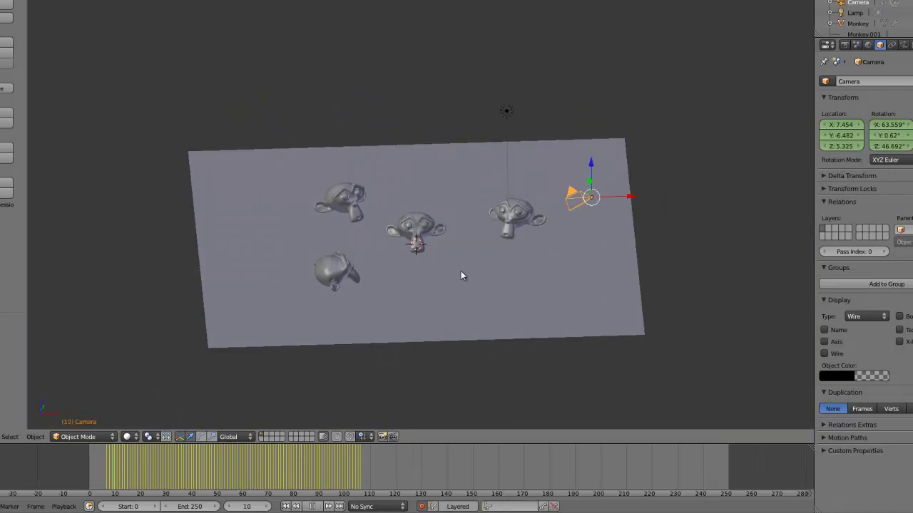
key("KP_0")
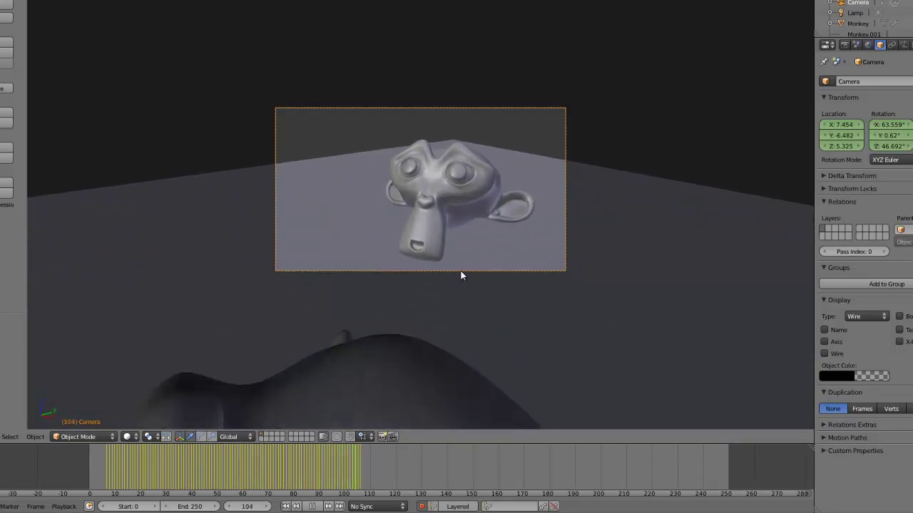
key("Escape")
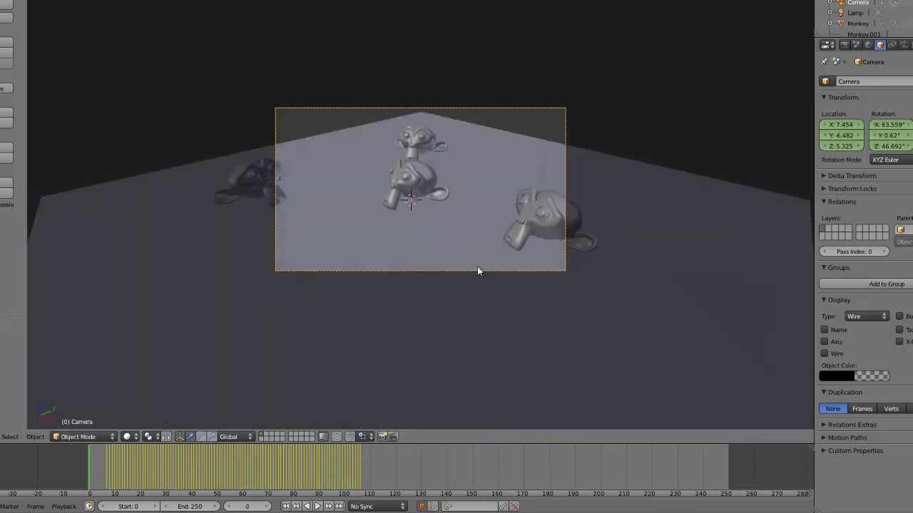
Step: Fly around the monkeys outside the camera view and cancel back to the scene overview
middle_click_drag(460, 259, 488, 208)
scroll(445, 264, "up", 2)
scroll(488, 208, "down", 2)
scroll(458, 222, "up", 5)
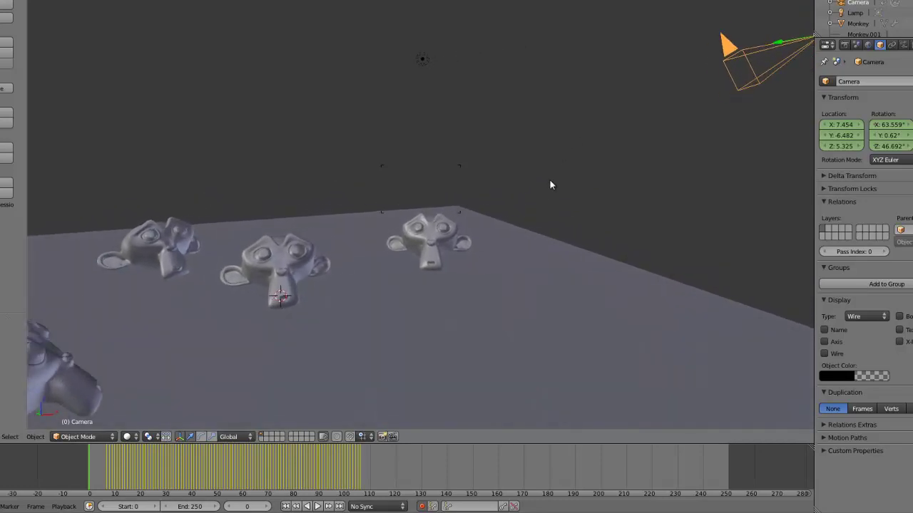
key("Escape")
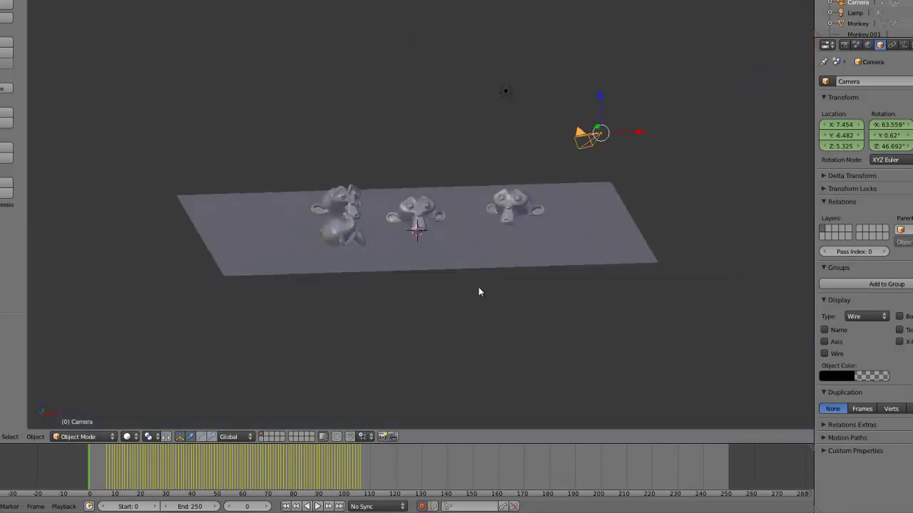
Step: Delete all the camera's recorded keyframes in the DopeSheet and restore the Timeline editor
scroll(470, 200, "up", 4)
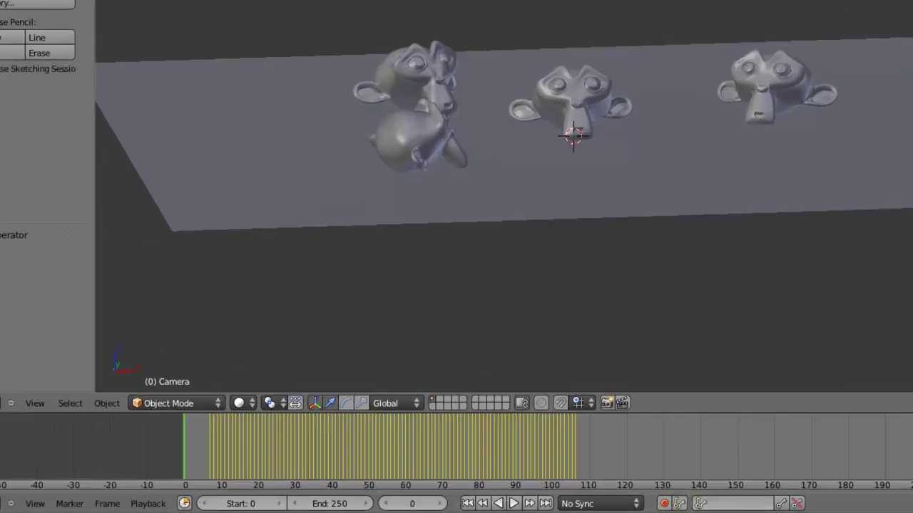
left_click(0, 506)
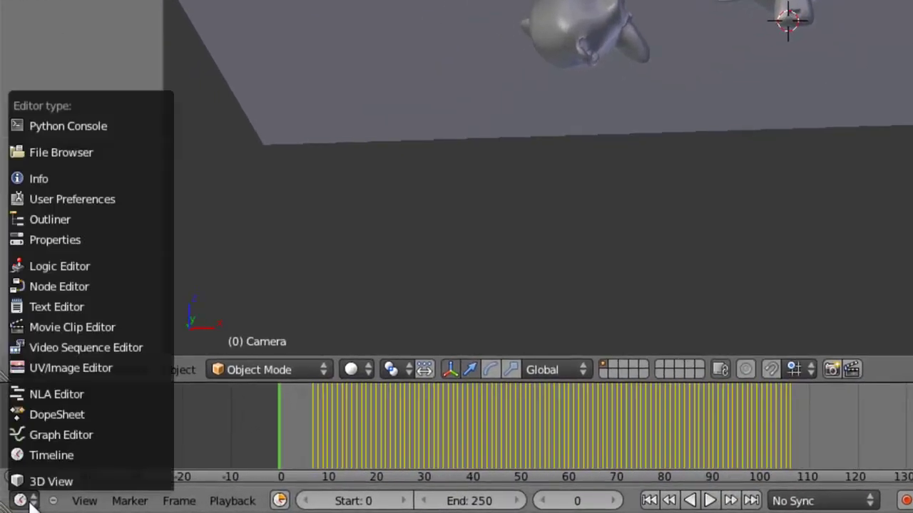
left_click(65, 412)
key("x")
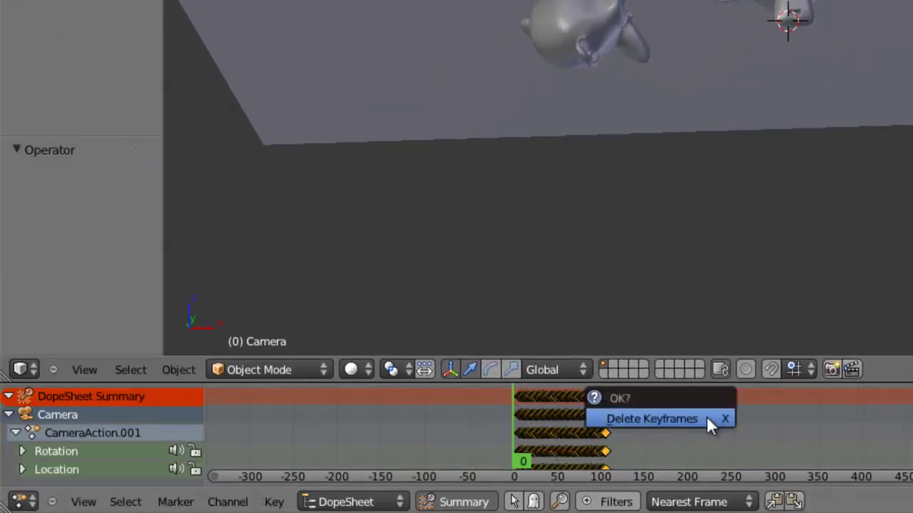
left_click(708, 422)
left_click(21, 502)
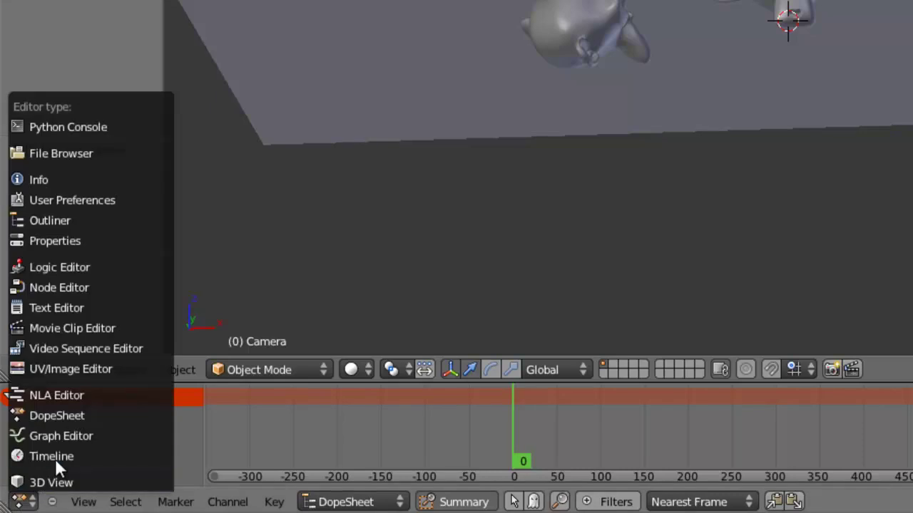
left_click(55, 457)
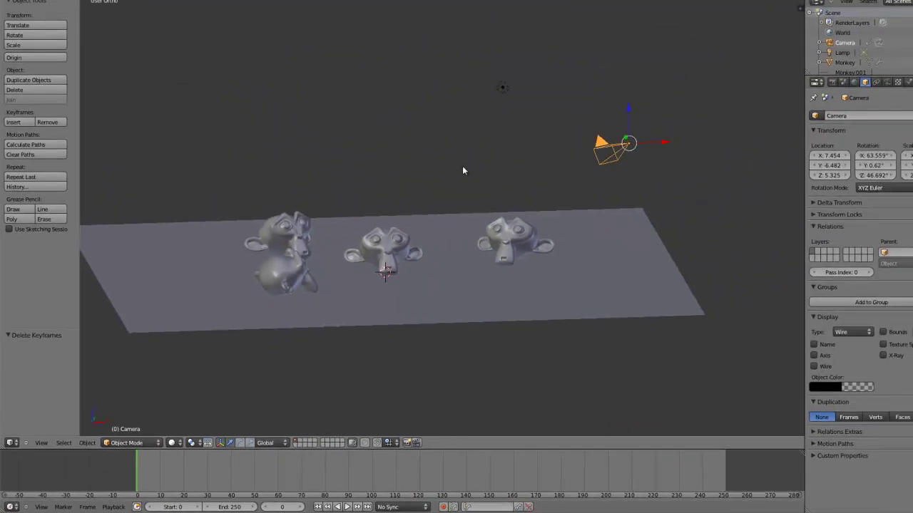
Step: Examine the scene around the middle monkey from several angles and select the camera
middle_click_drag(462, 171, 448, 284)
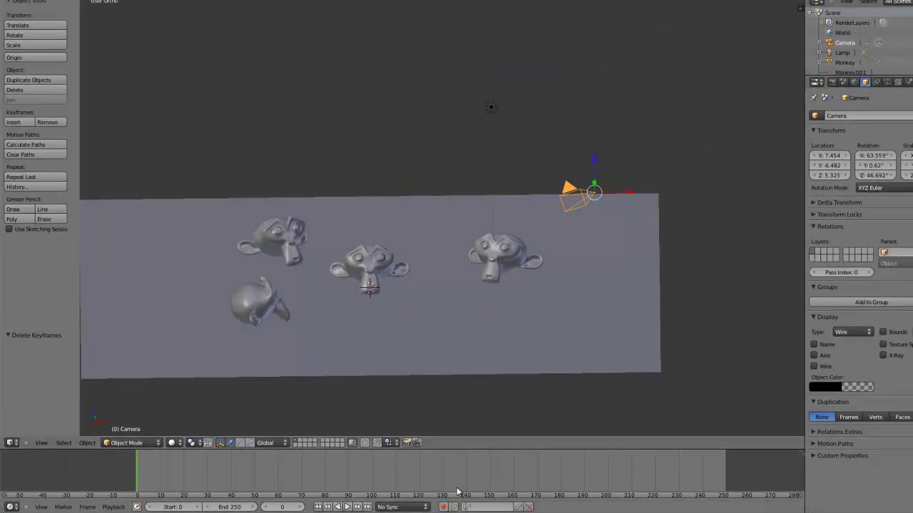
scroll(444, 229, "down", 2)
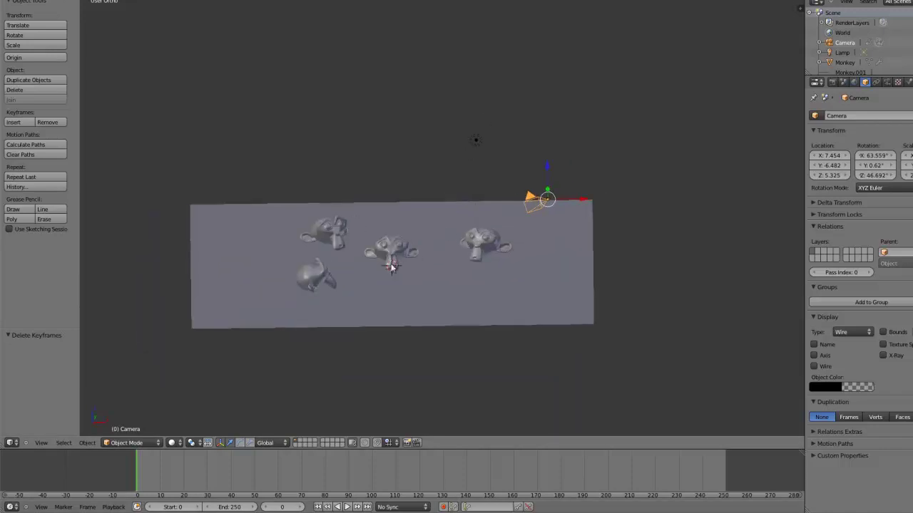
right_click(390, 253)
scroll(390, 253, "up", 2)
middle_click_drag(387, 245, 434, 234)
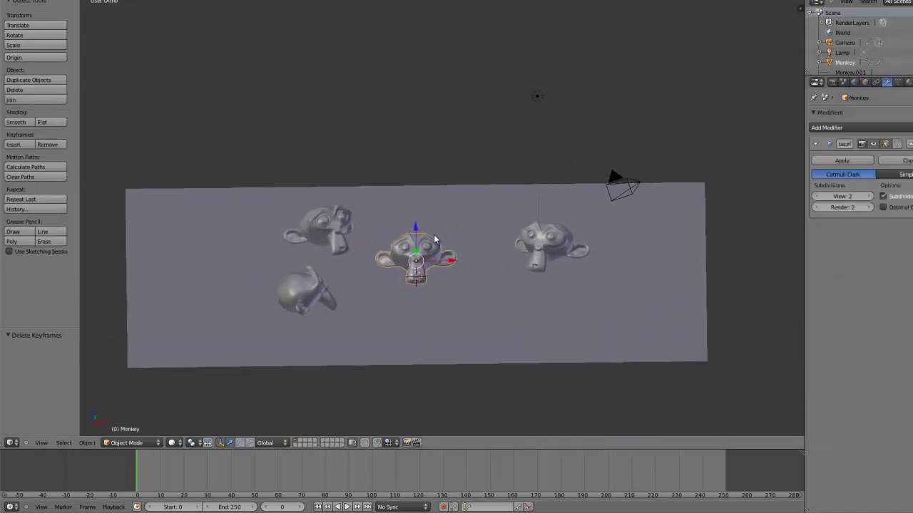
scroll(433, 234, "down", 2)
scroll(461, 263, "up", 1)
scroll(467, 263, "up", 2)
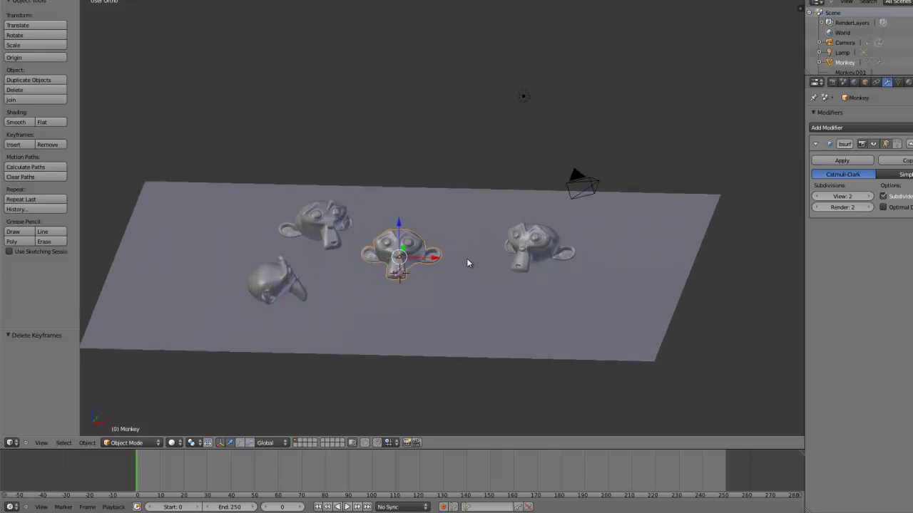
scroll(467, 263, "down", 2)
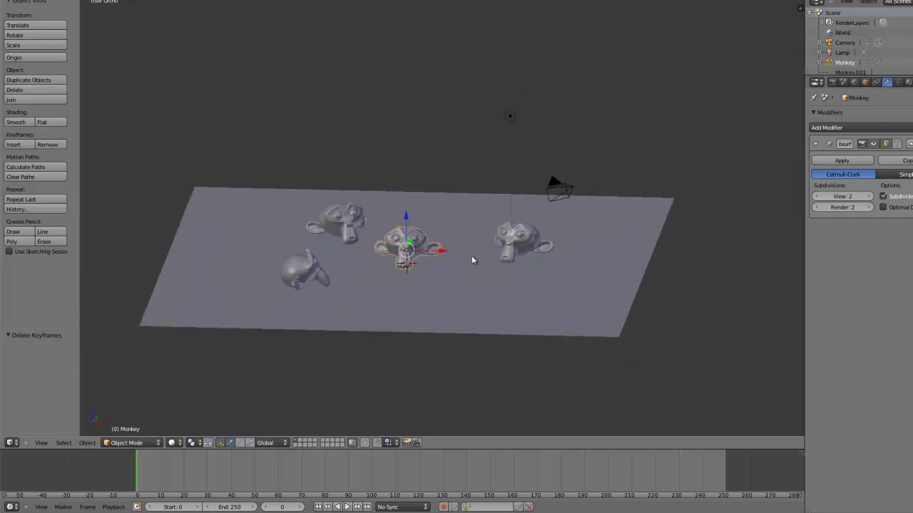
right_click(563, 197)
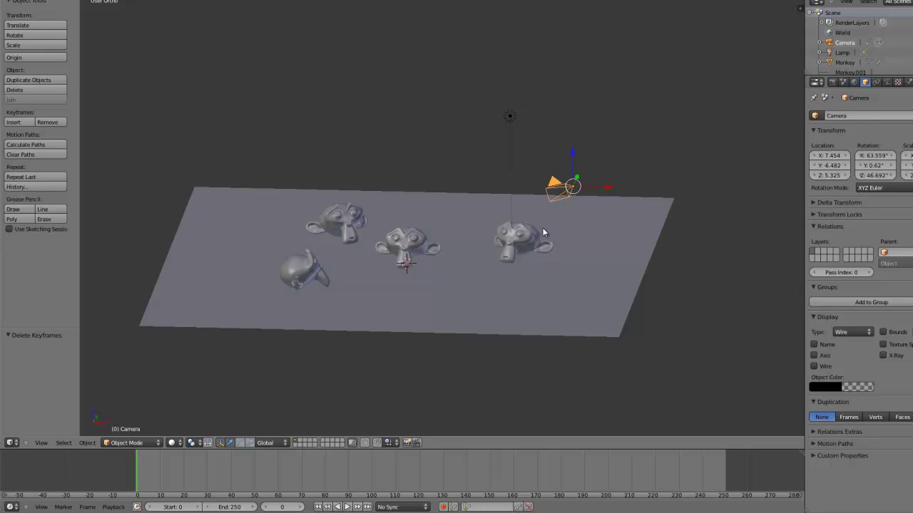
Step: Switch to the front view and add an empty at the world origin
key("KP_1")
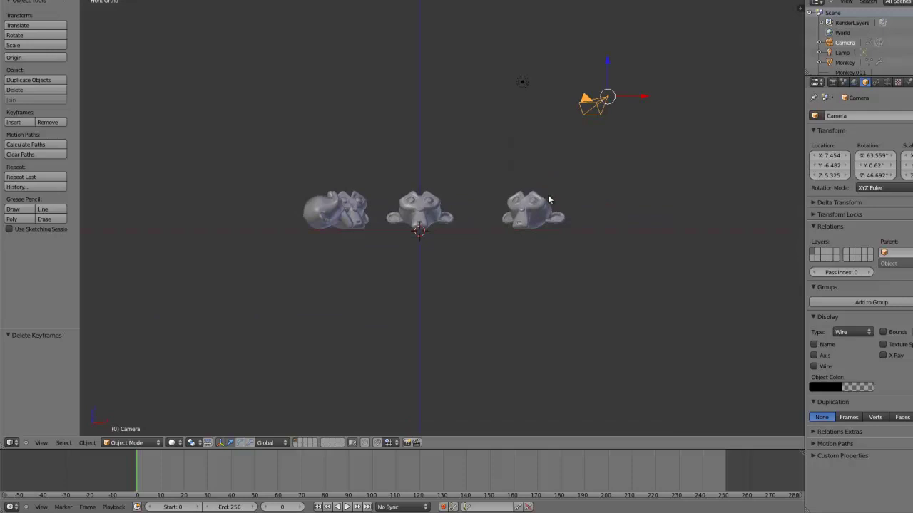
key("shift+a")
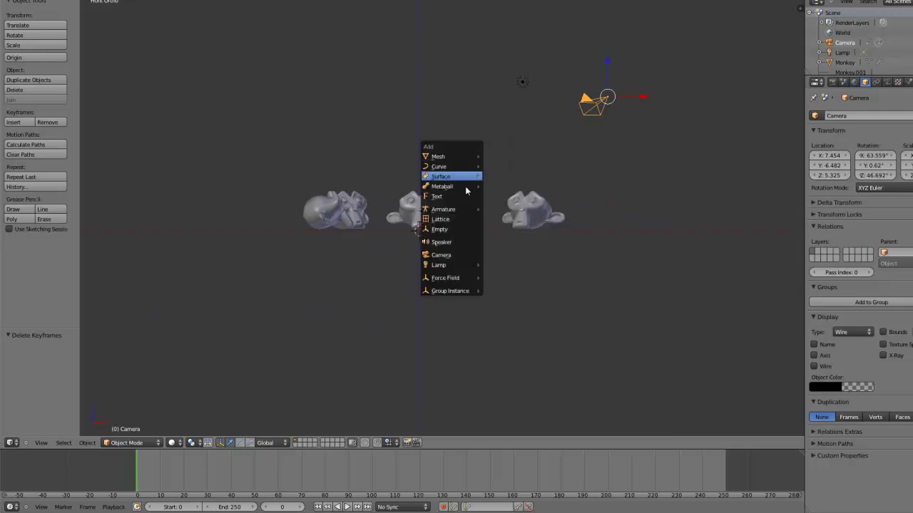
left_click(462, 230)
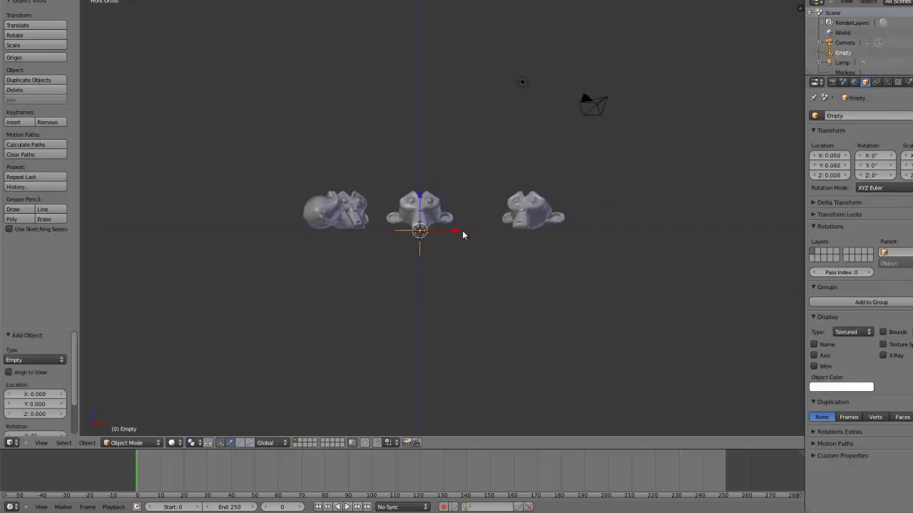
Step: Parent the camera to the empty using the Object option
right_click(594, 105)
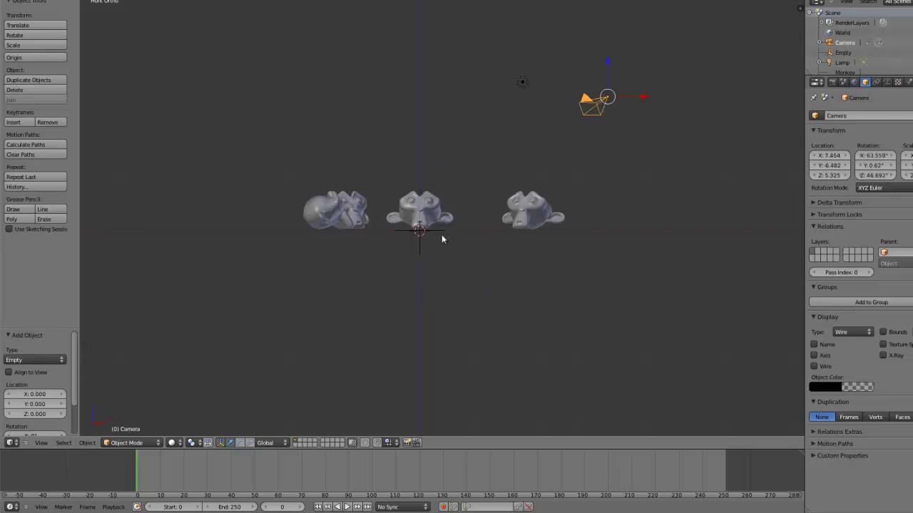
right_click(419, 252, "shift")
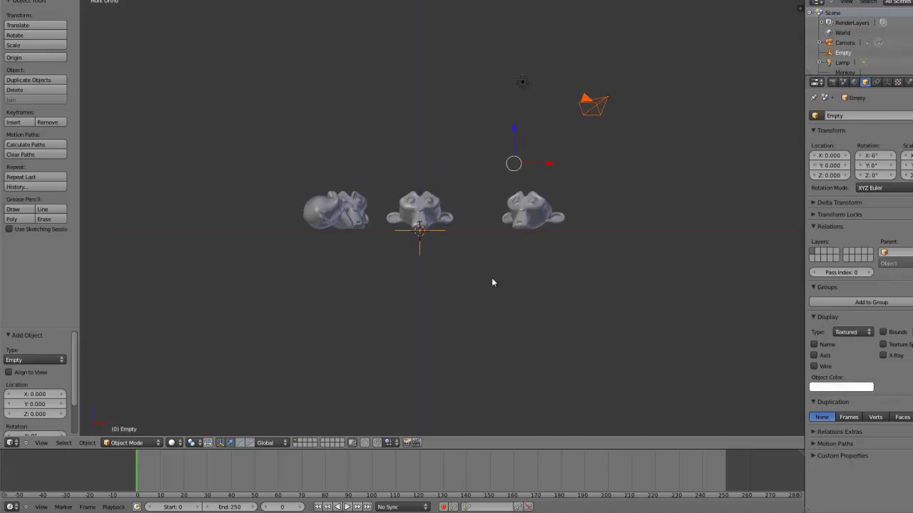
key("ctrl+p")
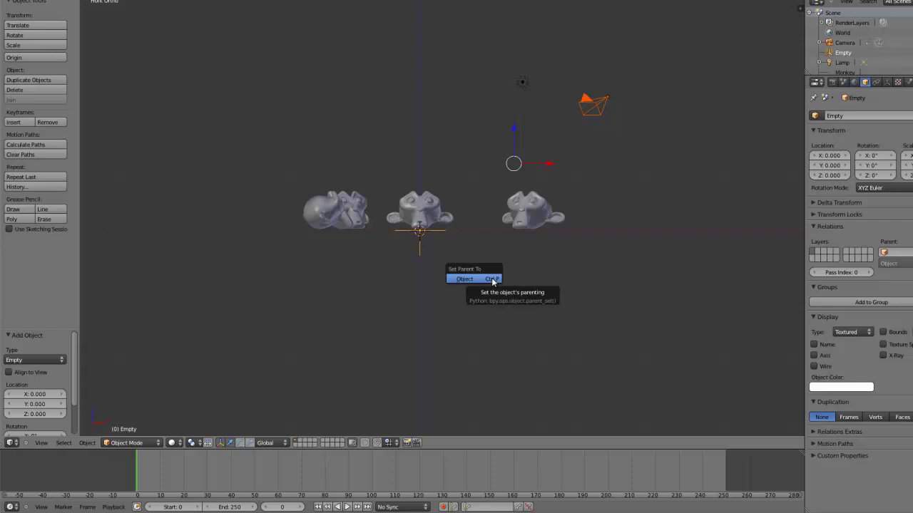
left_click(492, 279)
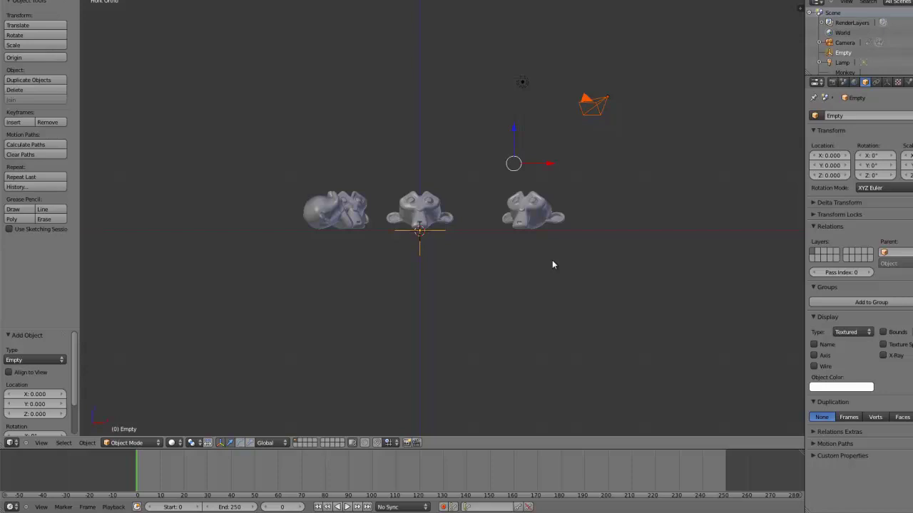
Step: Add a Track To constraint so that the camera tracks the empty
key("ctrl+t")
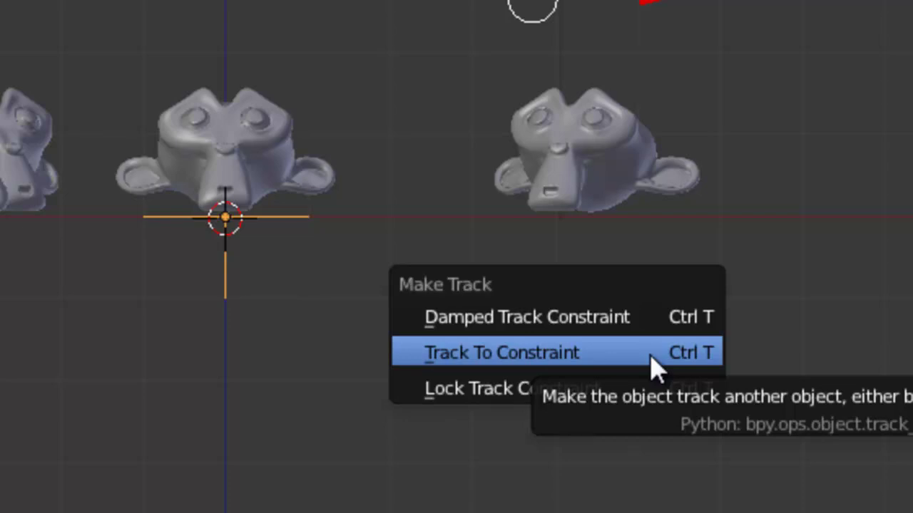
left_click(652, 366)
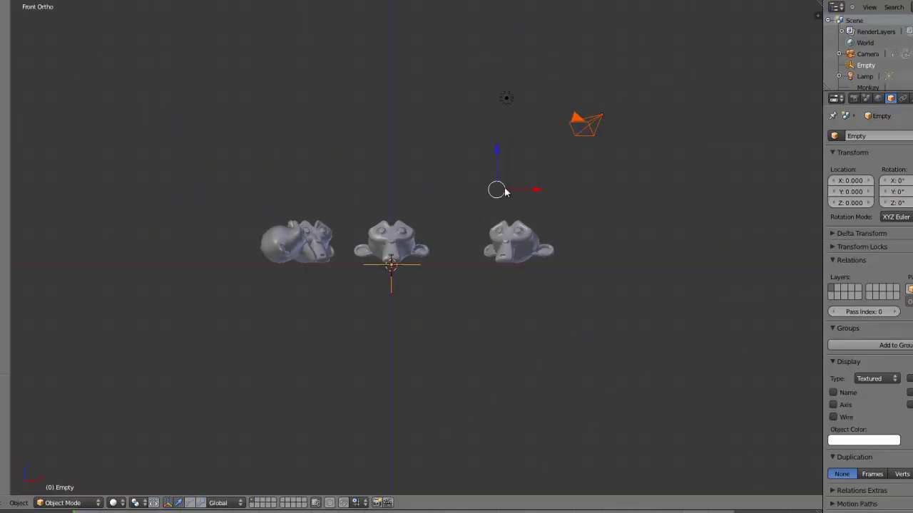
Step: Try moving the empty freely in the front view and through the camera to test the tracking
scroll(492, 196, "up", 4)
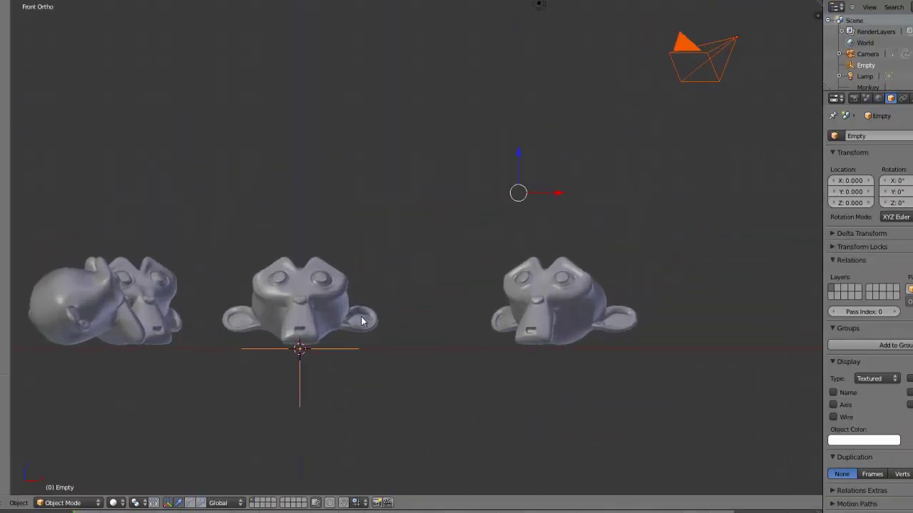
right_click(325, 348)
scroll(434, 332, "down", 2)
key("g")
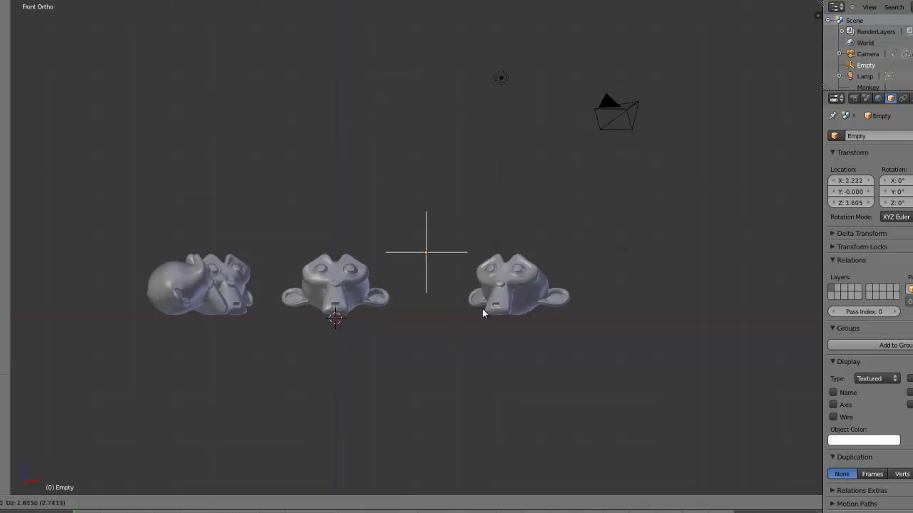
key("Escape")
scroll(470, 254, "down", 2)
key("KP_0")
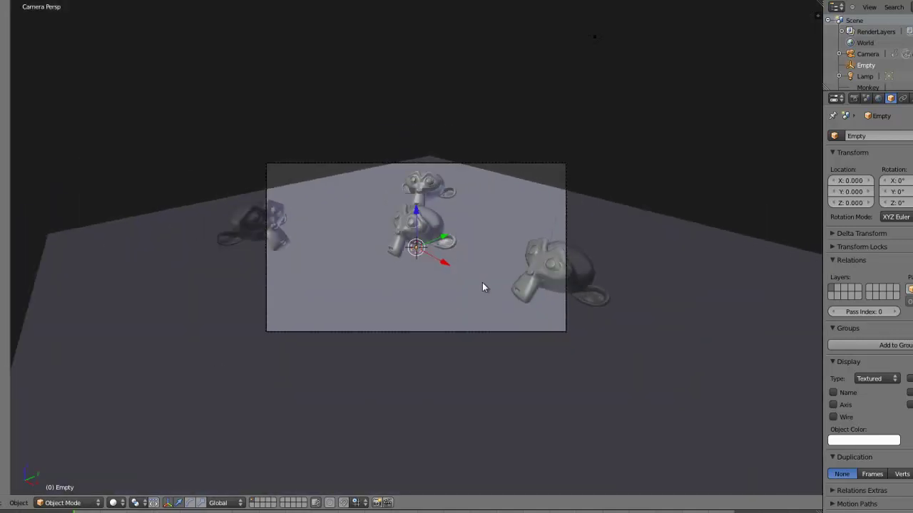
key("g")
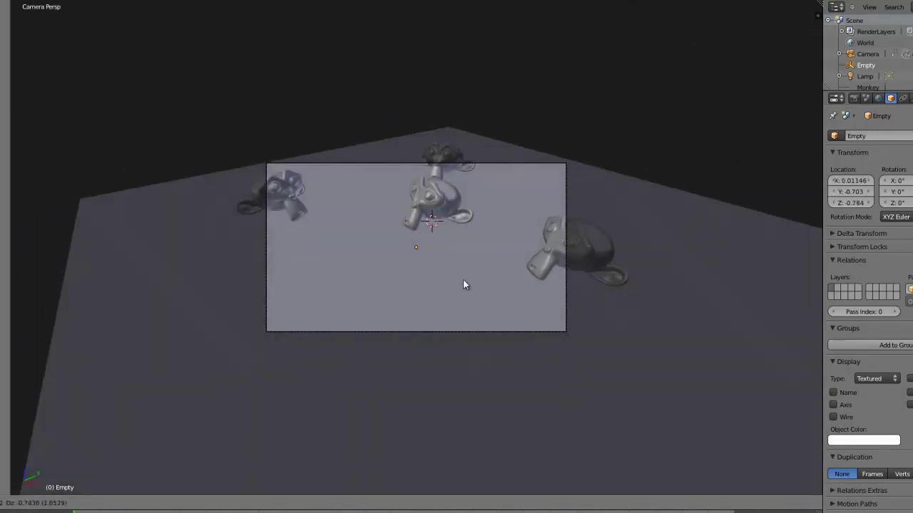
right_click(488, 273)
scroll(452, 274, "down", 3)
middle_click_drag(405, 328, 478, 311)
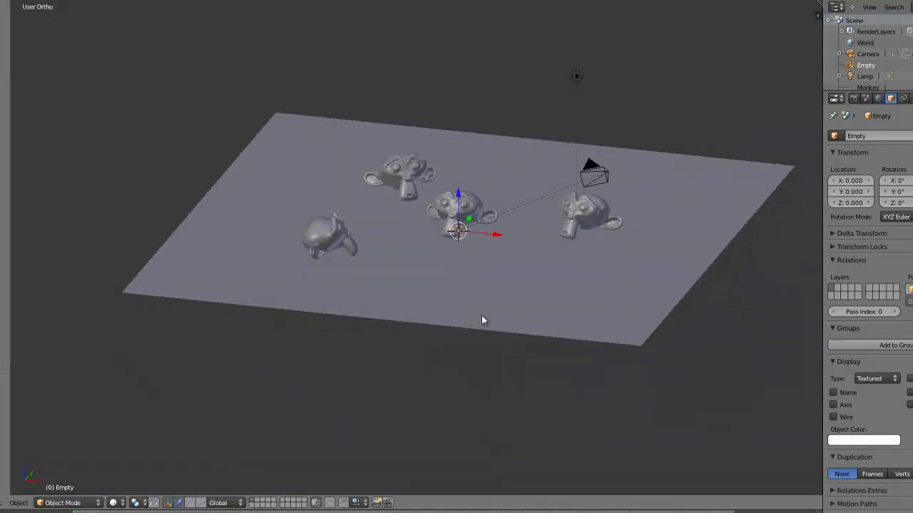
scroll(542, 284, "up", 1)
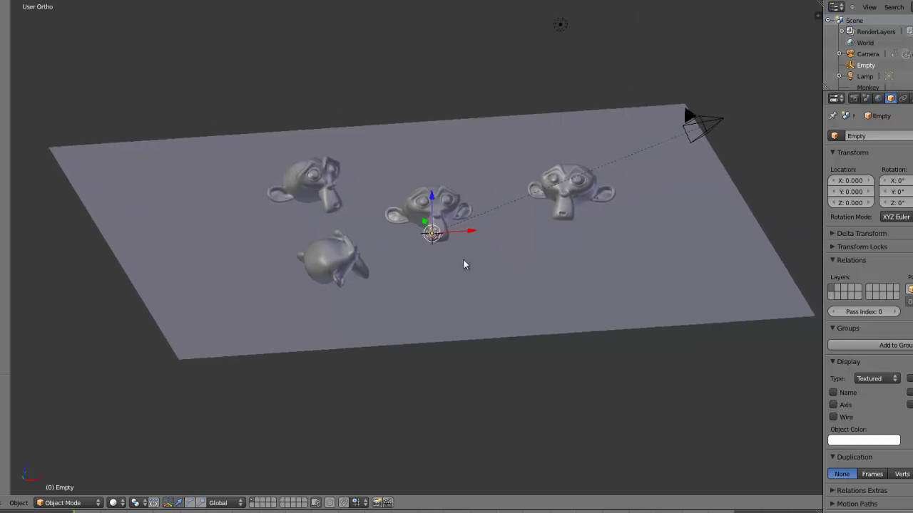
Step: Raise the empty slightly along the Z axis inside the middle monkey head
key("g")
key("z")
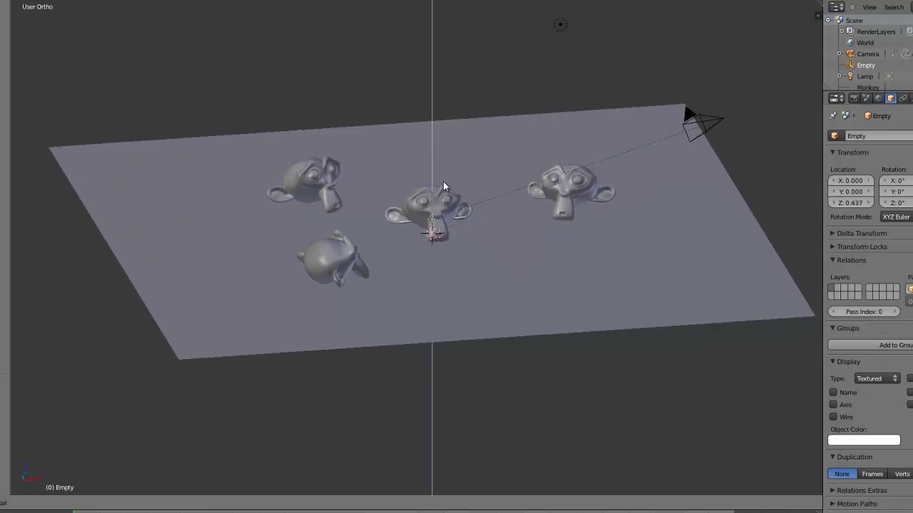
left_click(470, 180)
Step: Try moving the camera around the scene in the top view to test its tracking of the empty
right_click(713, 126)
middle_click_drag(715, 153, 598, 277)
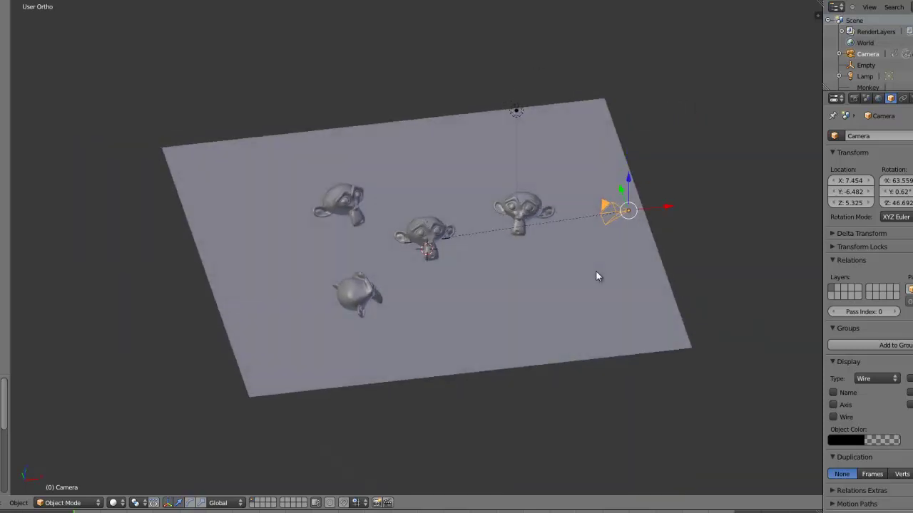
key("KP_7")
key("g")
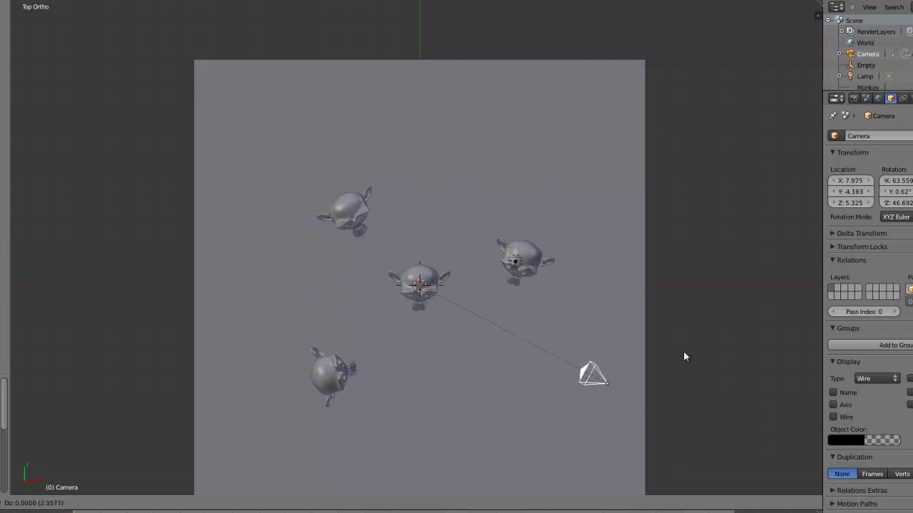
left_click(676, 388)
middle_click_drag(568, 369, 541, 232)
scroll(568, 255, "up", 2)
scroll(573, 243, "up", 2)
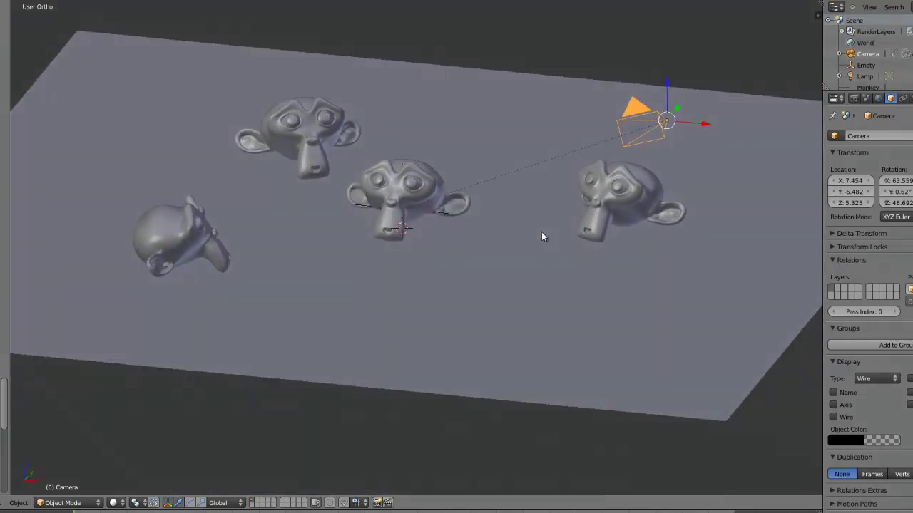
Step: Move the empty to the top of the middle monkey head, at about X -0.145 and Z 1.51, checking through the camera
right_click(400, 161)
key("g")
key("z")
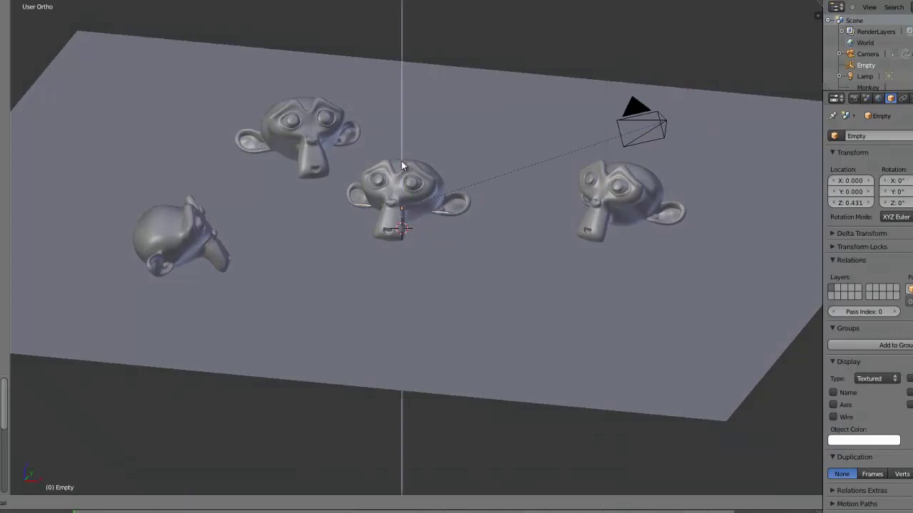
left_click_drag(401, 148, 401, 145)
middle_click_drag(414, 192, 415, 232)
scroll(417, 231, "down", 2)
left_click_drag(435, 226, 429, 223)
left_click_drag(407, 191, 405, 168)
key("KP_0")
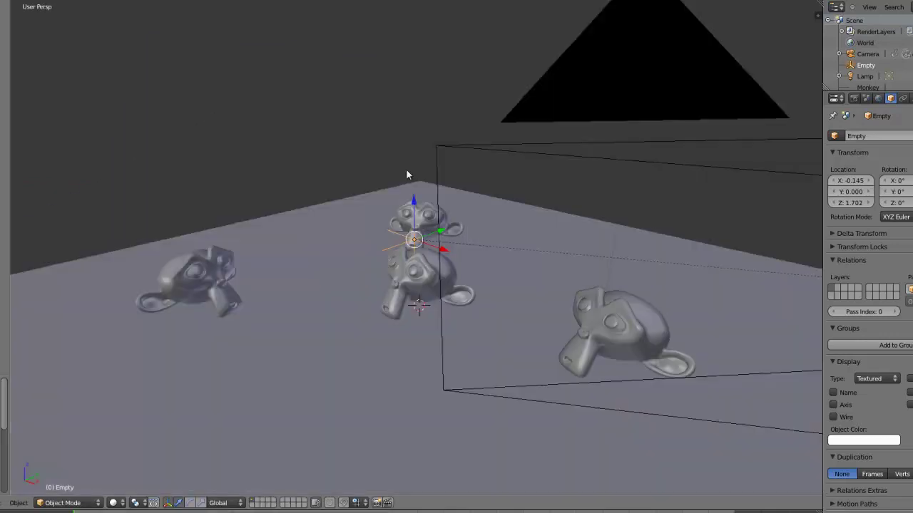
scroll(417, 231, "up", 2)
left_click_drag(417, 215, 441, 197)
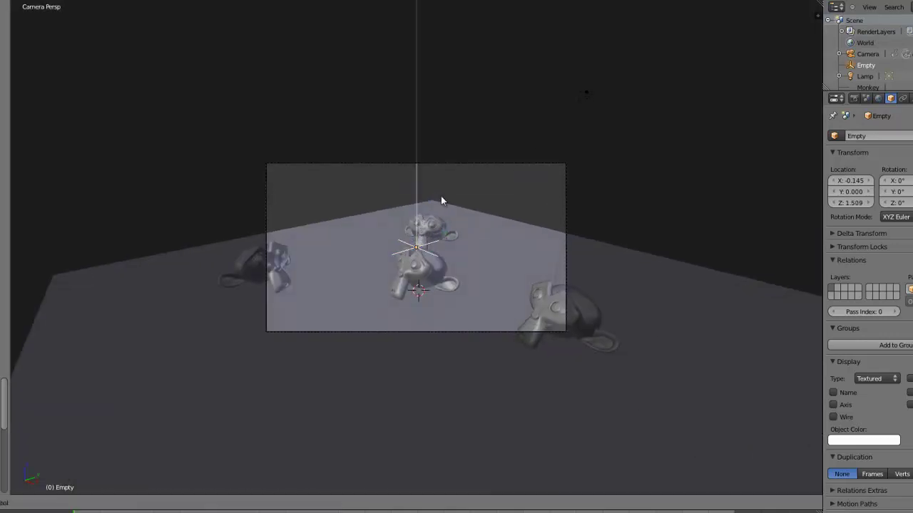
Step: Move the camera higher and slightly closer, to about X 6.922, Y -6.079, Z 6.557, while looking through it
right_click(466, 165)
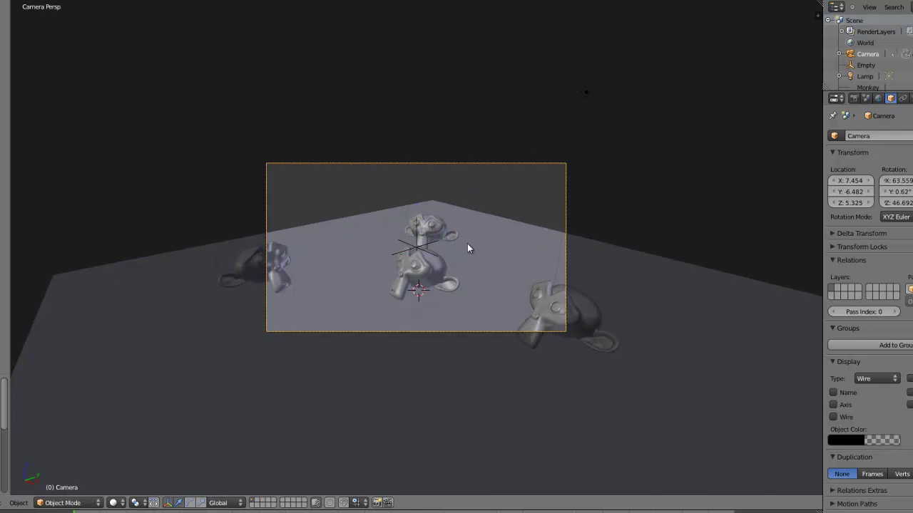
key("g")
left_click(465, 183)
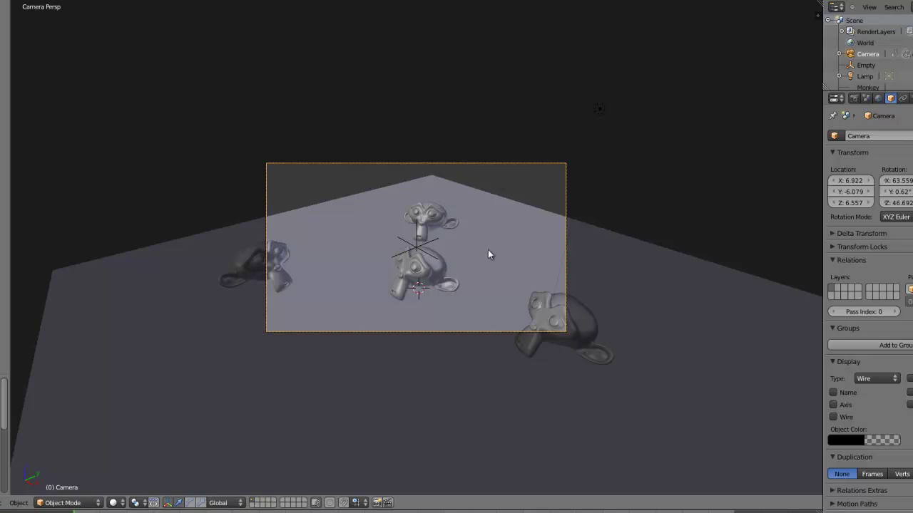
Step: Try moving and rotating the tracked camera further while looking through it
key("g")
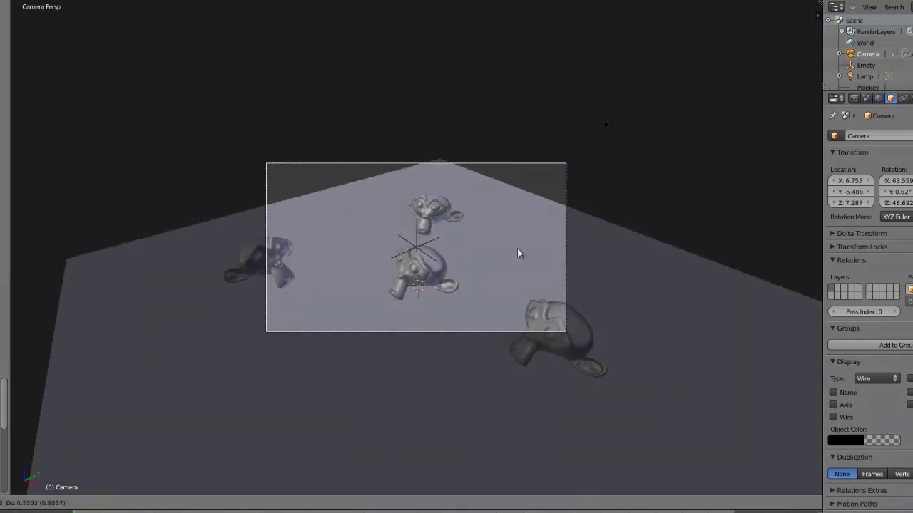
left_click(442, 242)
key("g")
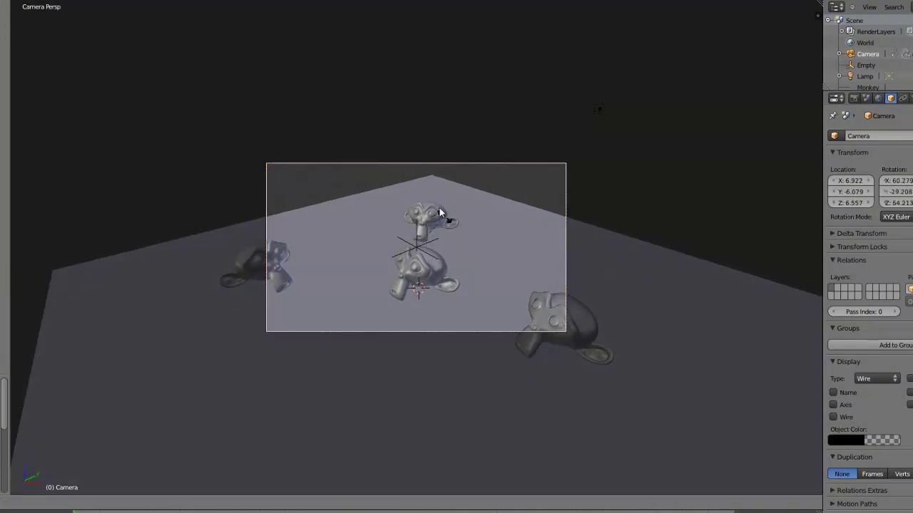
left_click(451, 247)
Step: Leave the camera view for the front view and add a Bezier curve at the world origin
scroll(451, 247, "down", 3)
middle_click_drag(425, 279, 481, 284)
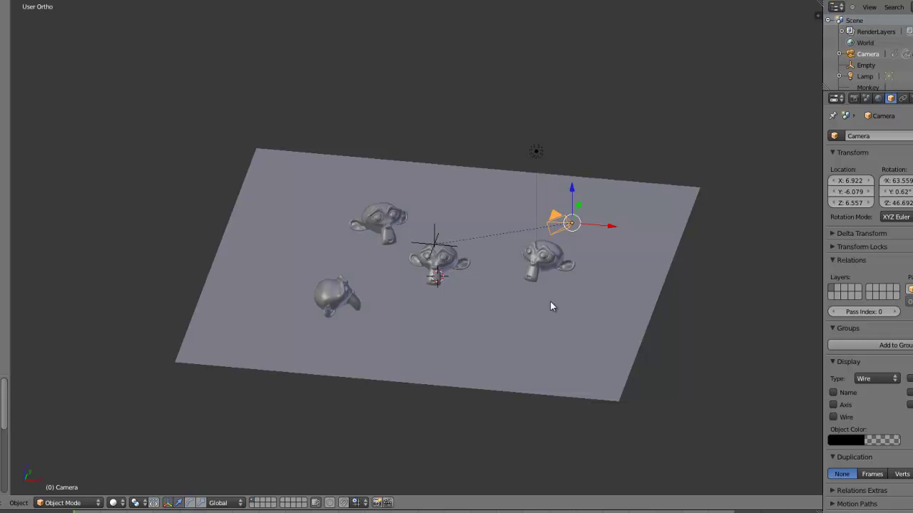
key("KP_1")
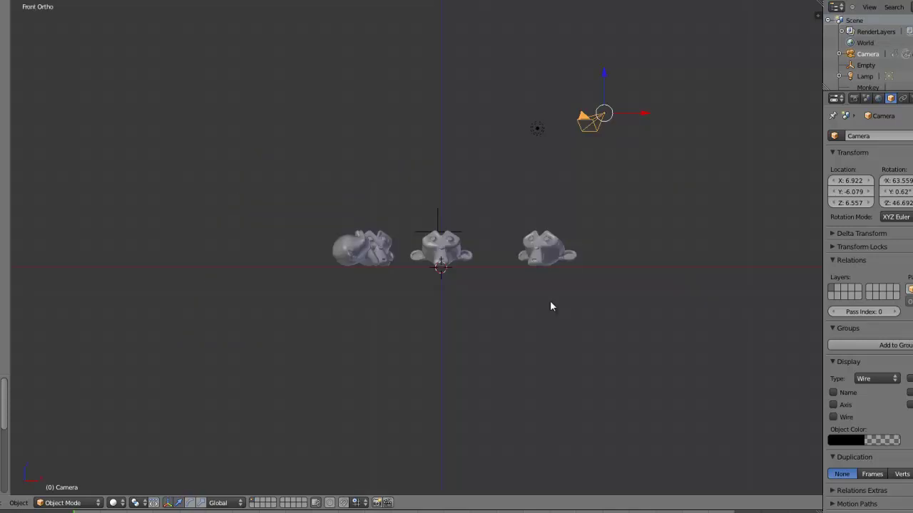
key("shift+a")
mouse_move(557, 236)
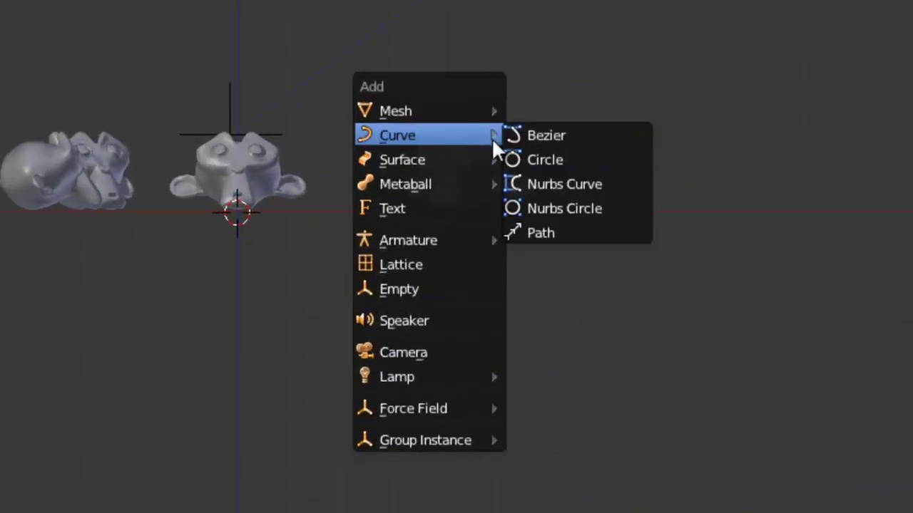
left_click(564, 139)
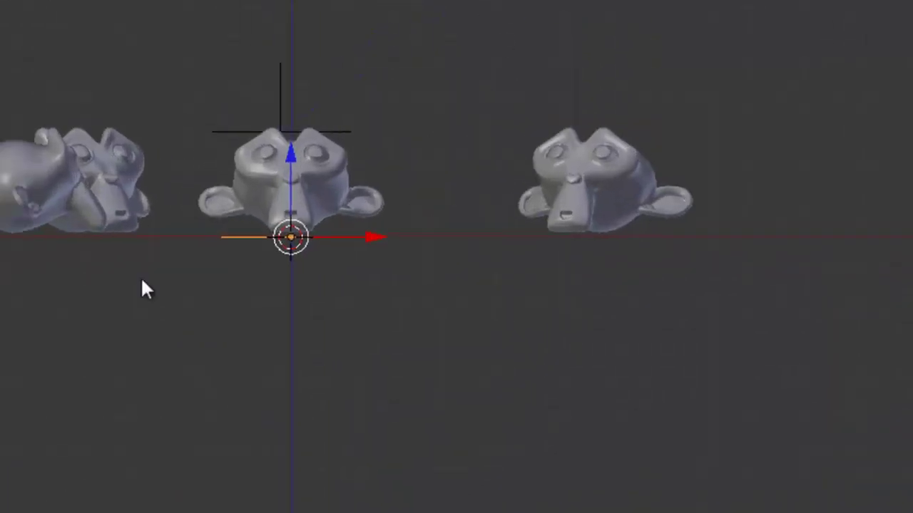
Step: Try the Align to View option on the new Bezier curve and turn it off again
left_click(10, 400)
scroll(629, 293, "up", 2)
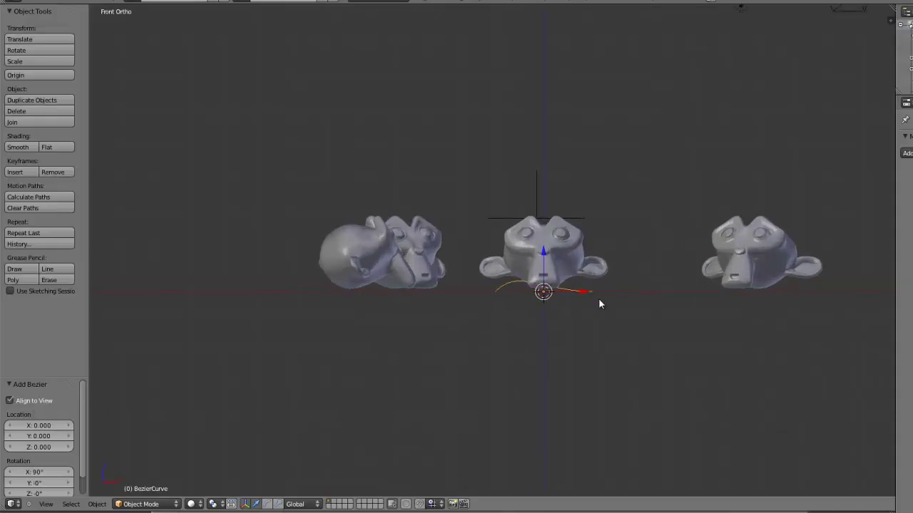
scroll(598, 304, "down", 1)
left_click(40, 401)
Step: Switch to a wireframe top view and scale the Bezier curve up so it spans the group of monkeys
key("KP_7")
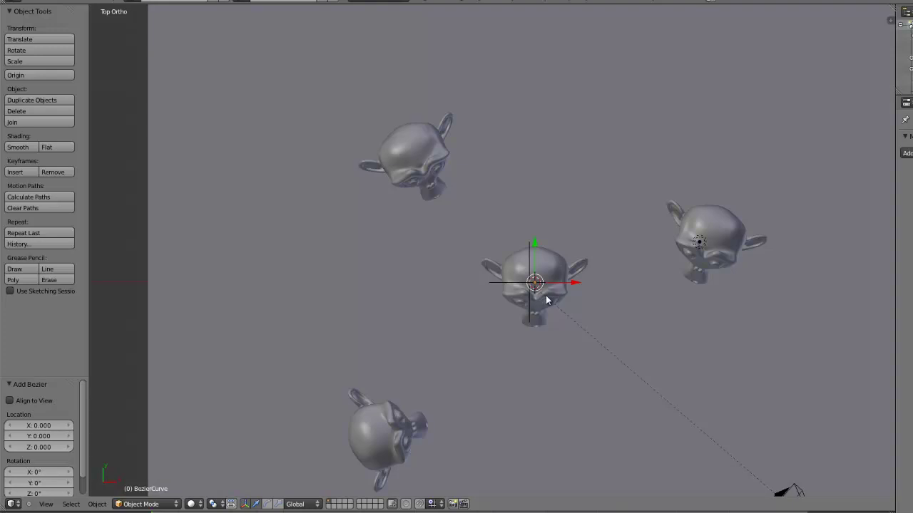
key("s")
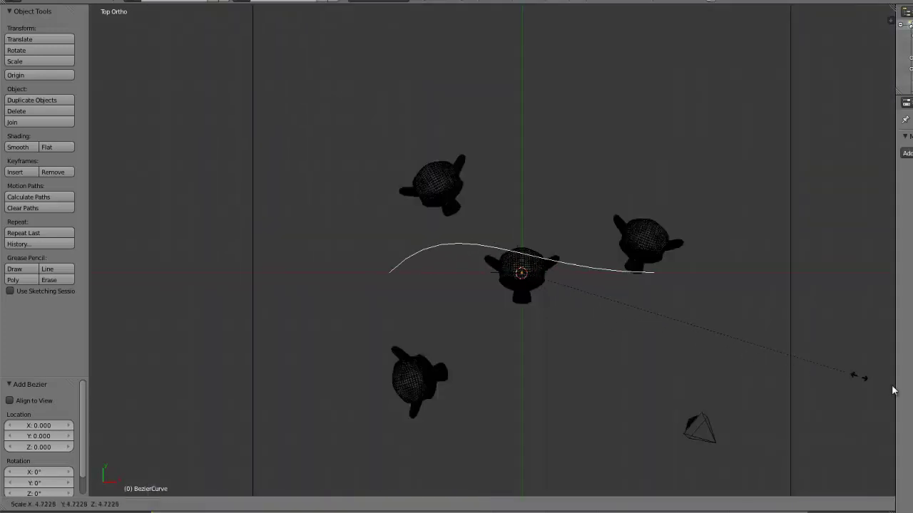
left_click(910, 406)
Step: Enter Edit Mode on the Bezier curve and switch its direction so that it starts from the +X end
key("Tab")
scroll(639, 318, "down", 3)
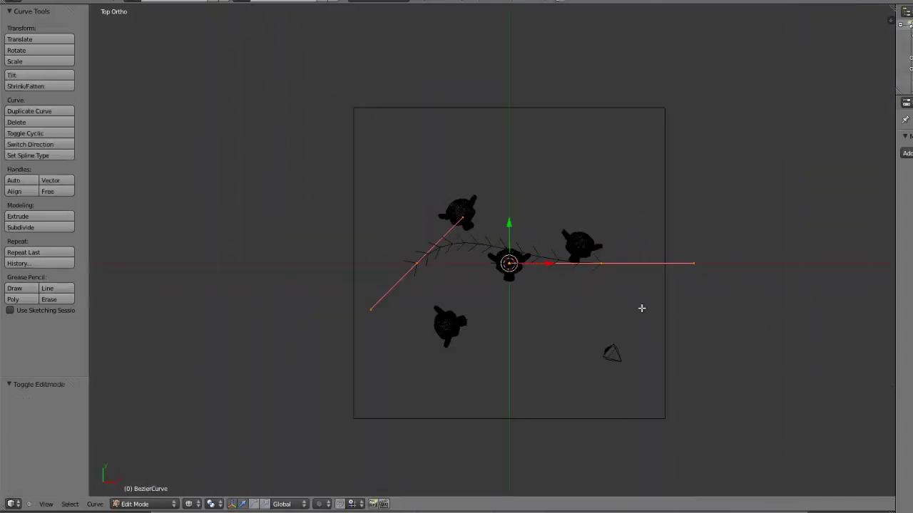
right_click(417, 264)
scroll(458, 261, "up", 5)
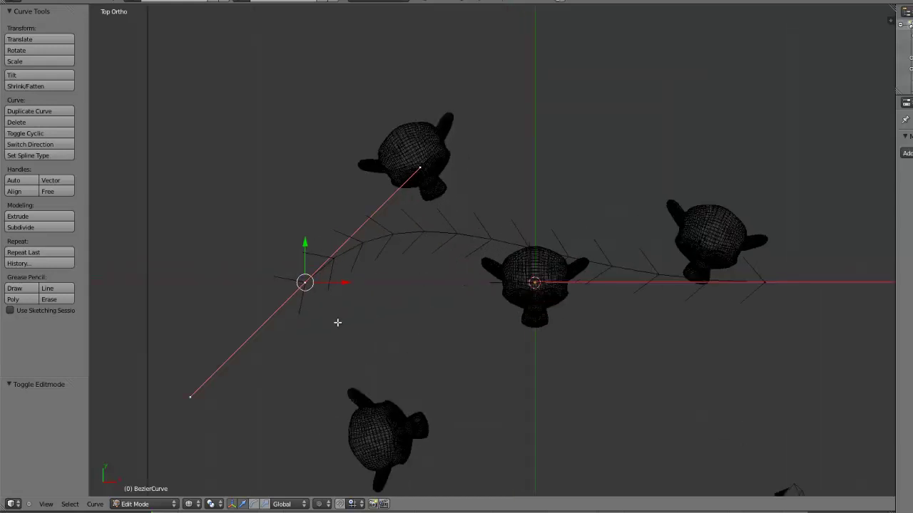
scroll(680, 310, "down", 2)
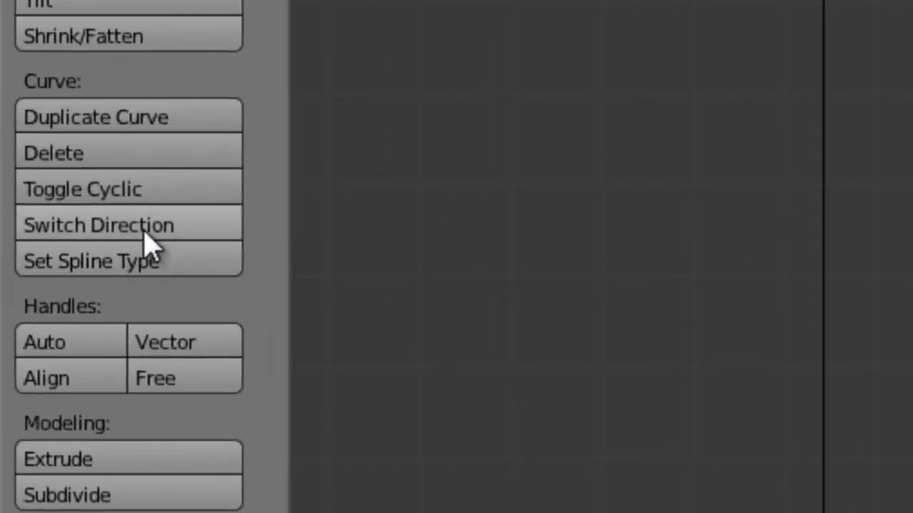
left_click(181, 226)
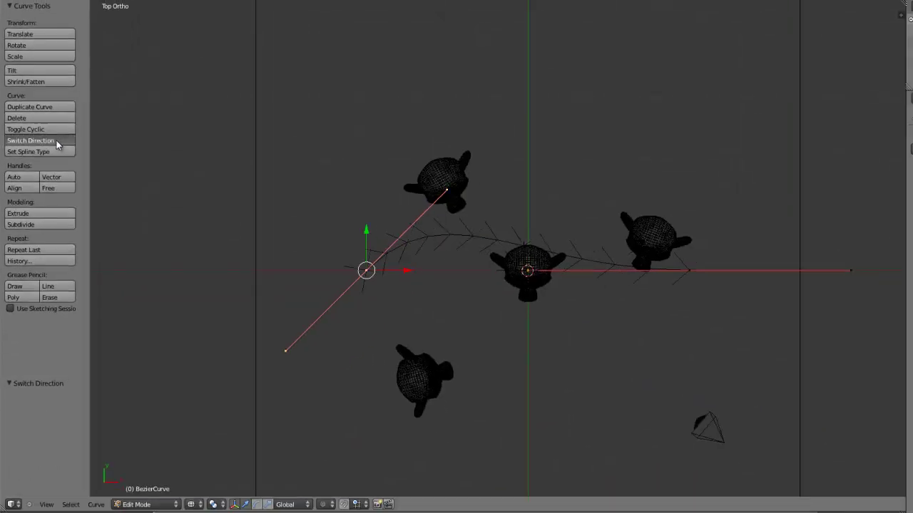
left_click(57, 141)
left_click(49, 143)
Step: Move the curve's +X end point onto the camera, by about 1.205 in X and -6.025 in Y
right_click(690, 270)
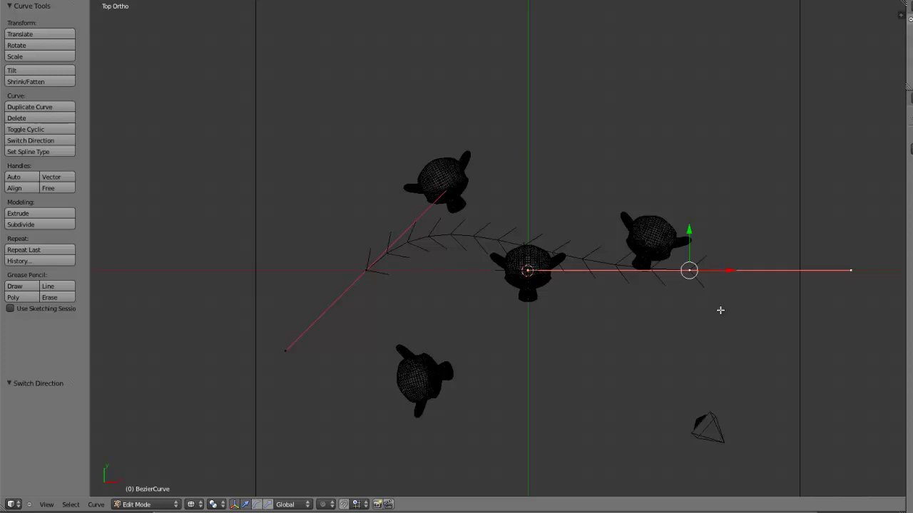
key("g")
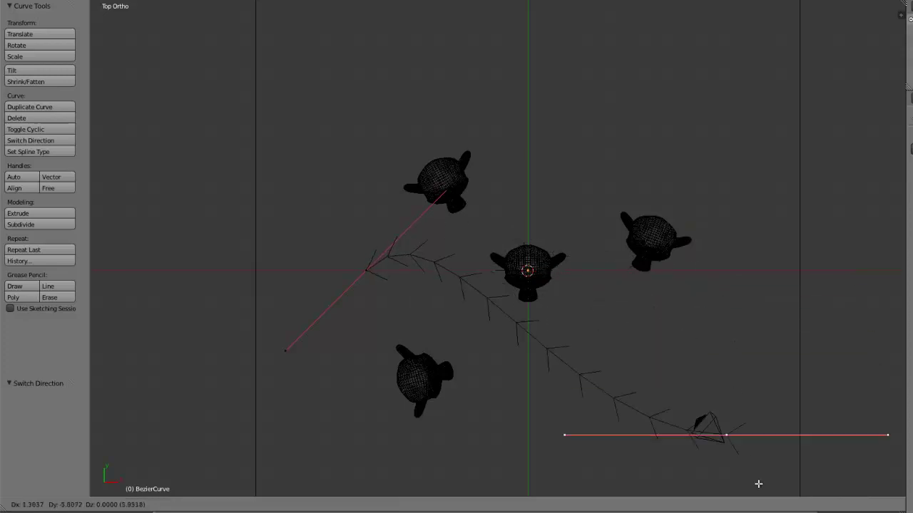
left_click(754, 480)
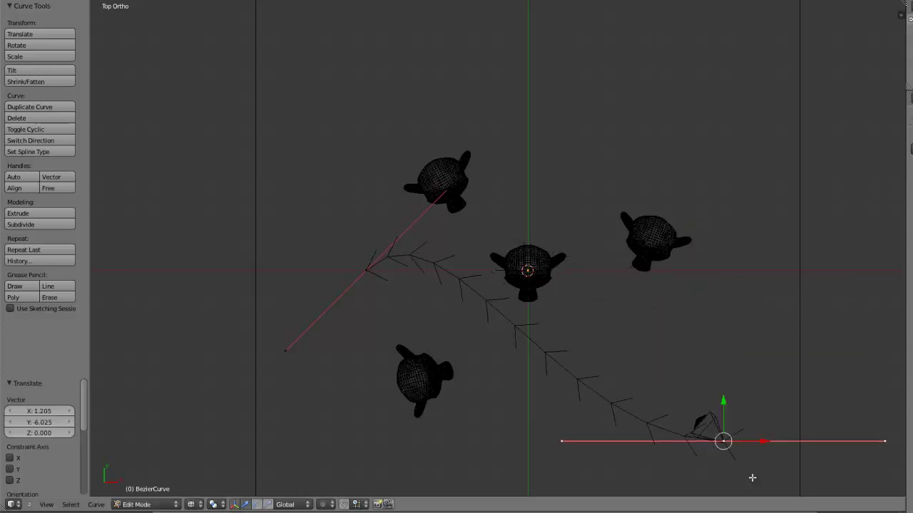
Step: Move the -X handle of the curve's start point by about 7.210 in X and 4.484 in Y
right_click(368, 269)
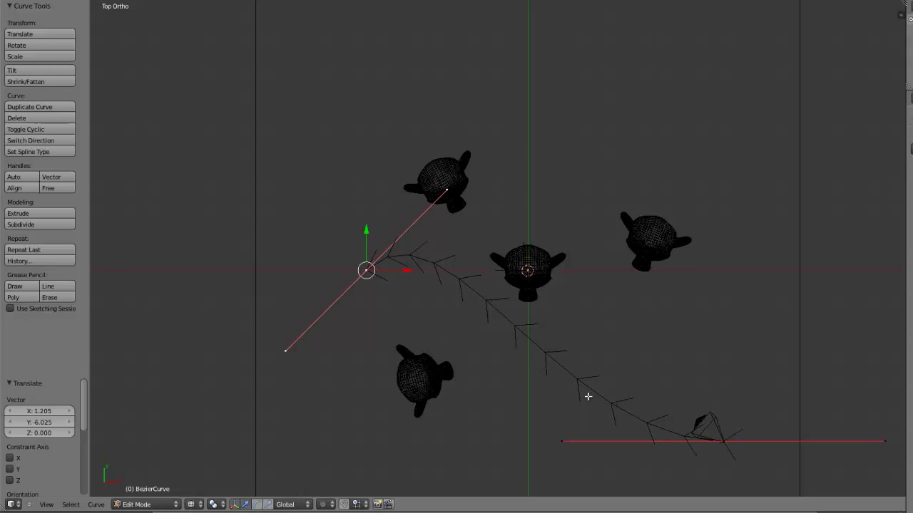
right_click(569, 443)
key("g")
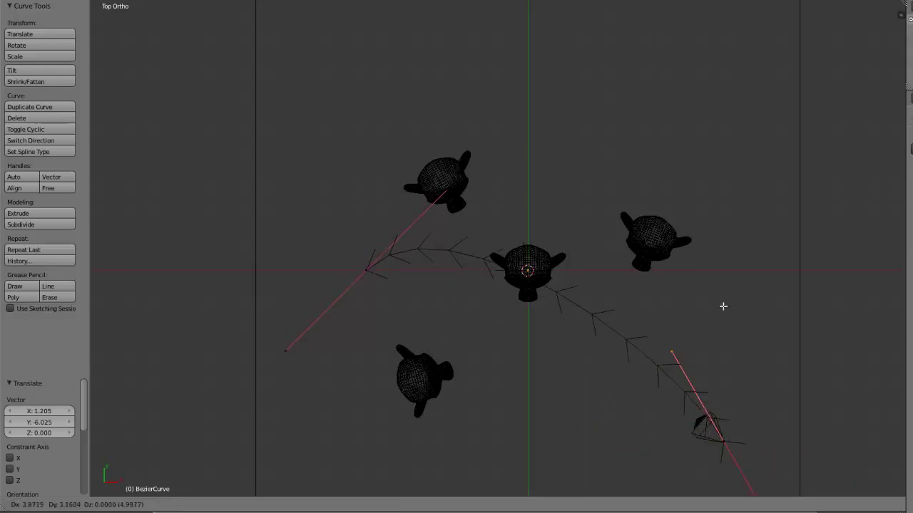
left_click(780, 288)
Step: Move the curve's other end point by about 8.395 in X and 5.432 in Y and rotate it by about 47.273°
right_click(380, 271)
key("g")
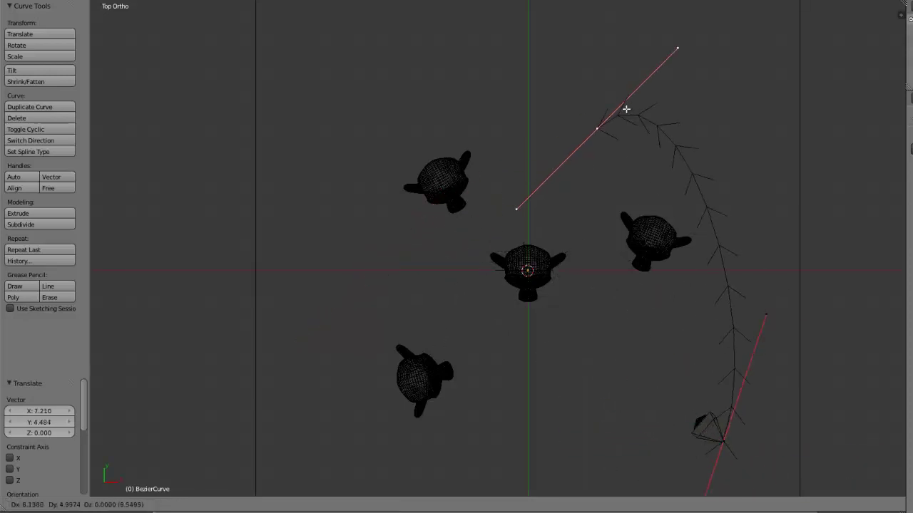
left_click(629, 95)
key("r")
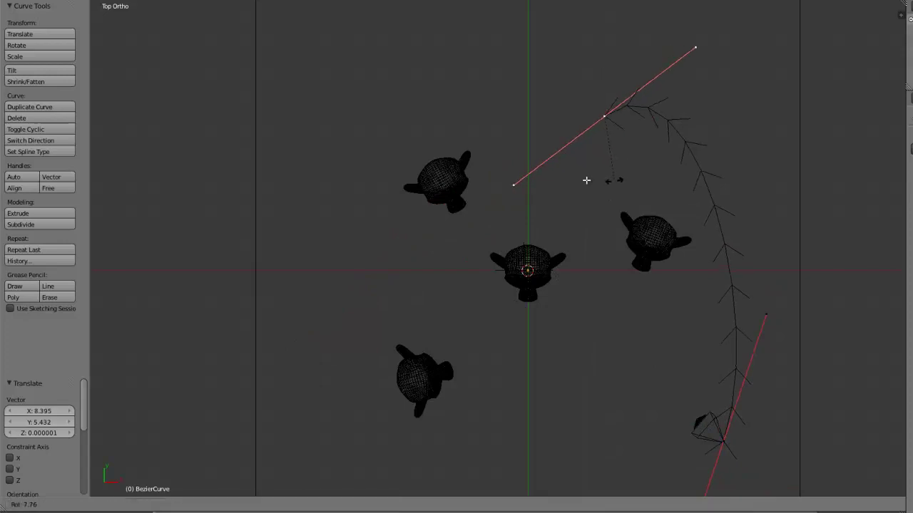
left_click(575, 165)
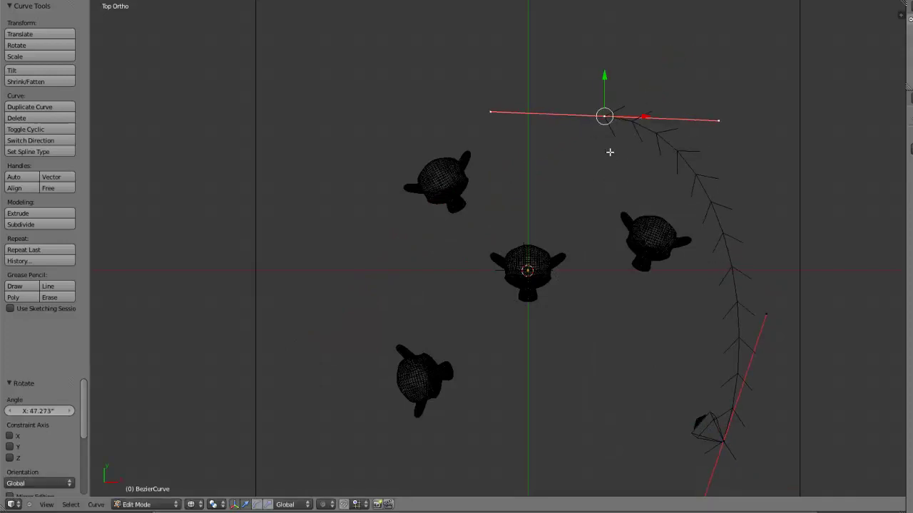
Step: Extend the curve with two points, at about X -4.605, Y 0.597 and X -4.548, Y -8.505
scroll(618, 135, "down", 2)
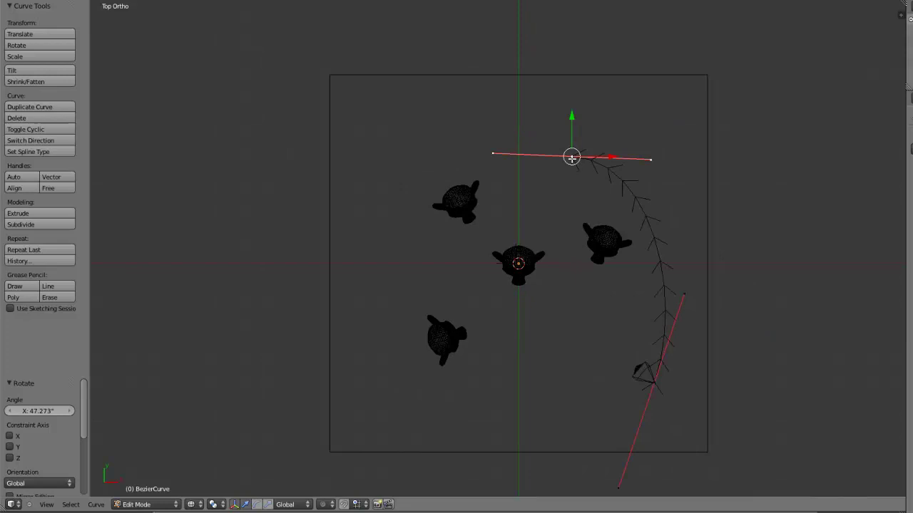
left_click(428, 252, "ctrl")
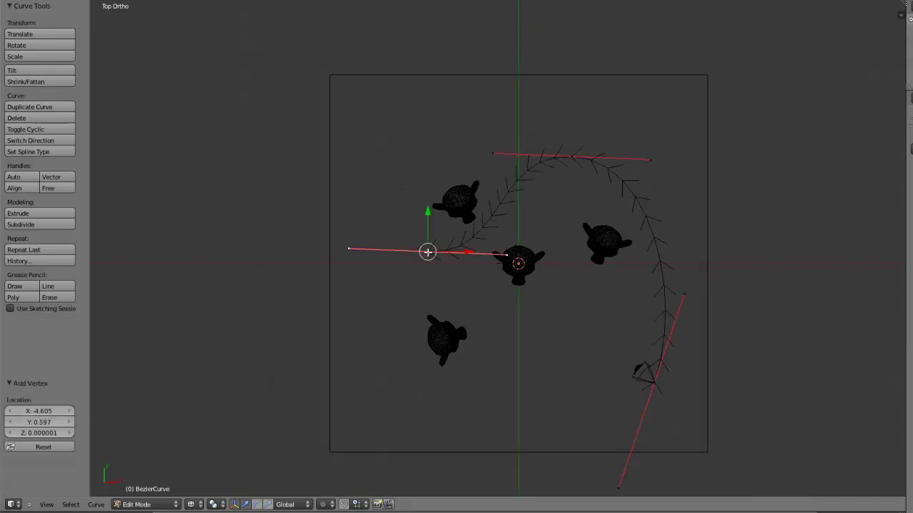
left_click(429, 431, "ctrl")
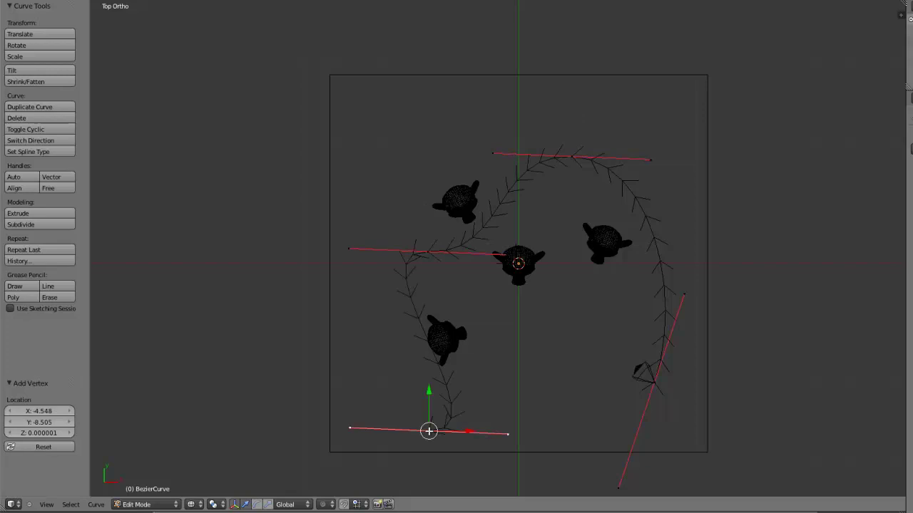
scroll(542, 340, "up", 2)
scroll(512, 236, "down", 1)
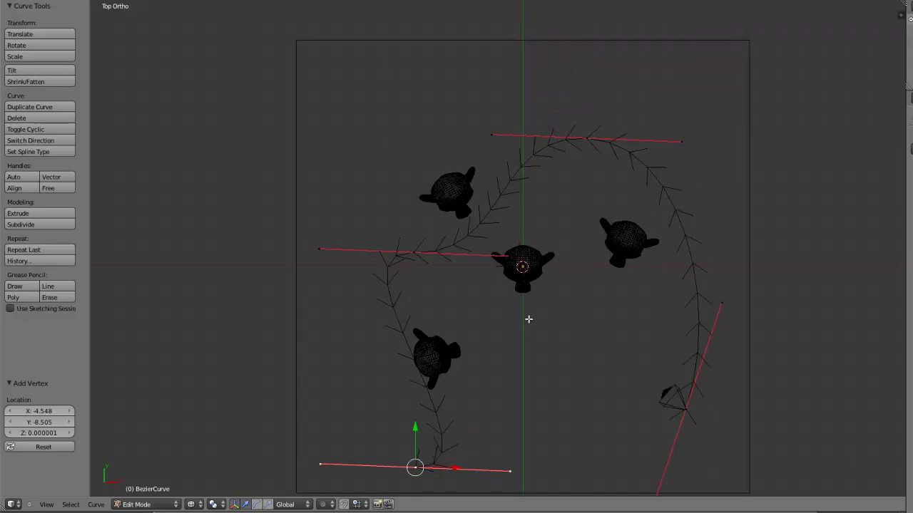
Step: Delete the two points that were just added to the end of the curve
key("x")
key("Return")
key("x")
key("Return")
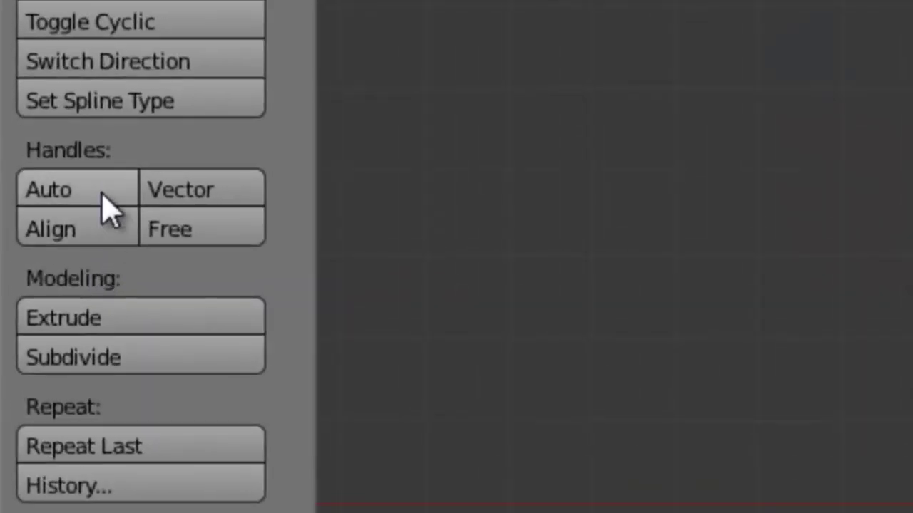
Step: Set the end point's handles to Automatic and extend the curve with three points around the monkeys, ending at about X 3.831, Y -5.456
left_click(100, 196)
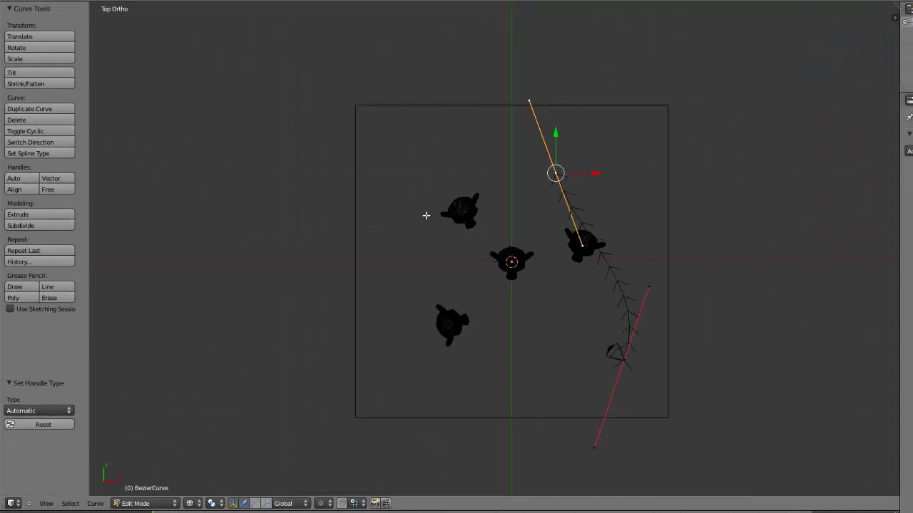
left_click(444, 261, "ctrl")
left_click(474, 372, "ctrl")
left_click(574, 351, "ctrl")
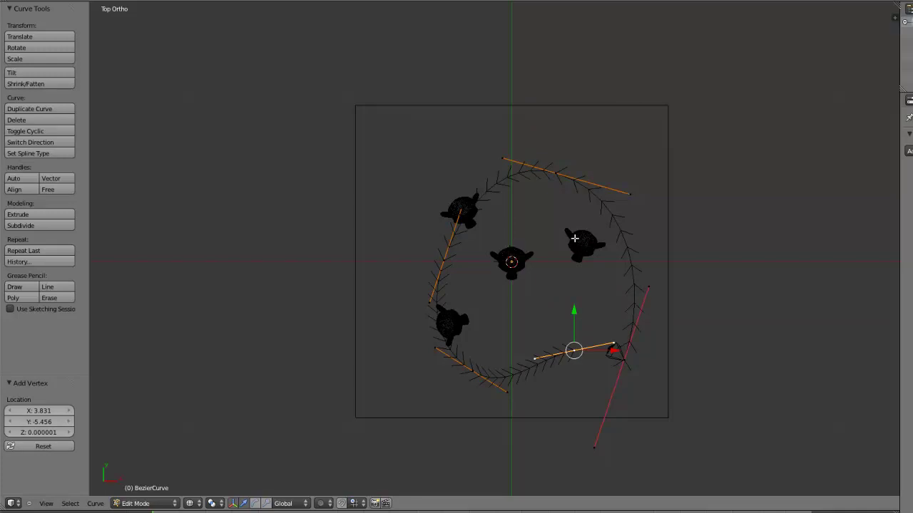
Step: Extend the curve with two more points, at about X 12.980, Y -2.564 and X 2.161, Y 1.224
scroll(609, 276, "up", 2)
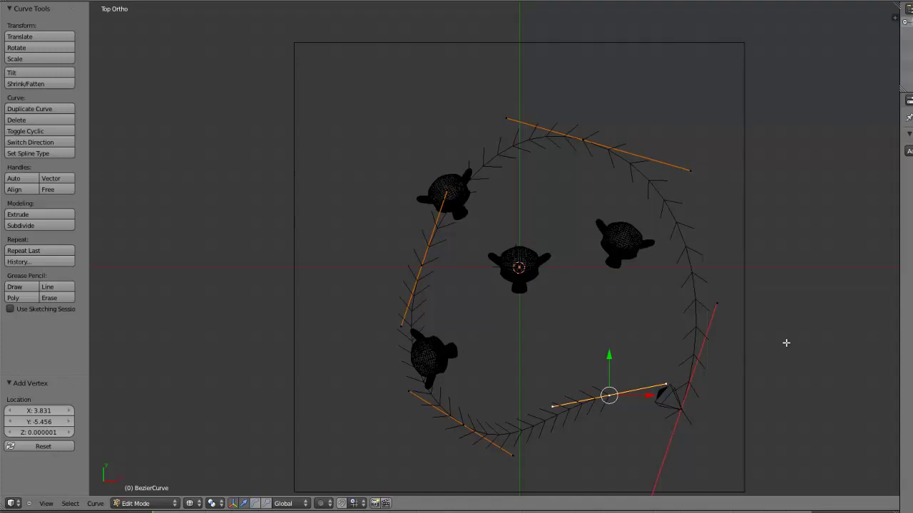
left_click(824, 328, "ctrl")
scroll(843, 361, "down", 2)
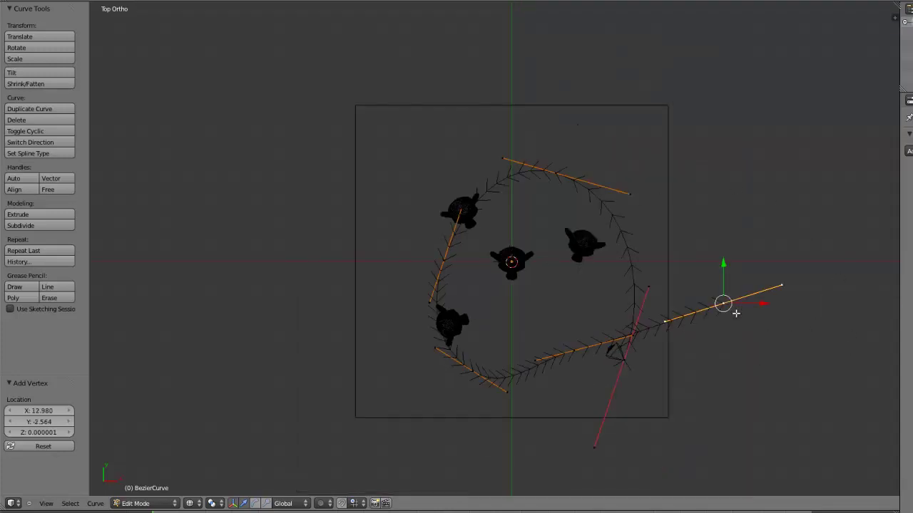
right_click(546, 242, "ctrl")
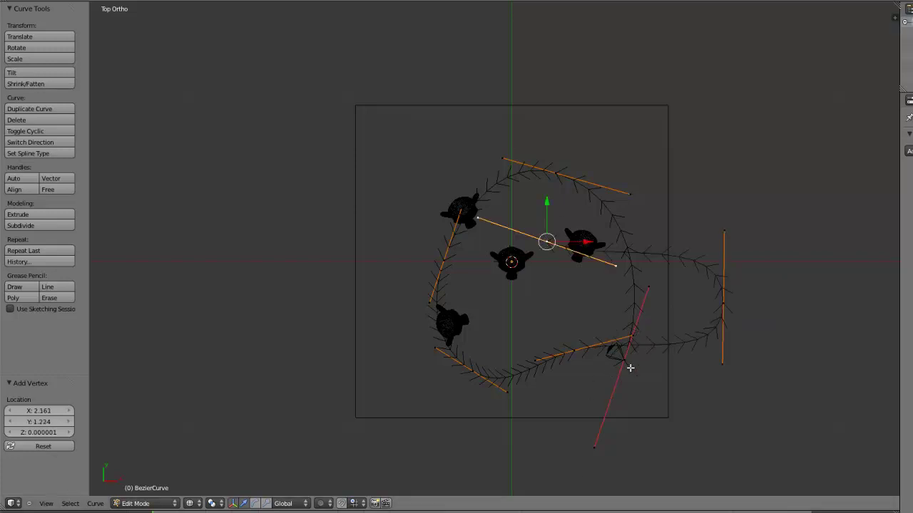
Step: Undo the five added points so that only the curve's two original points remain
key("ctrl+z")
key("ctrl+z")
key("ctrl+z")
key("ctrl+z")
key("ctrl+z")
key("ctrl+z")
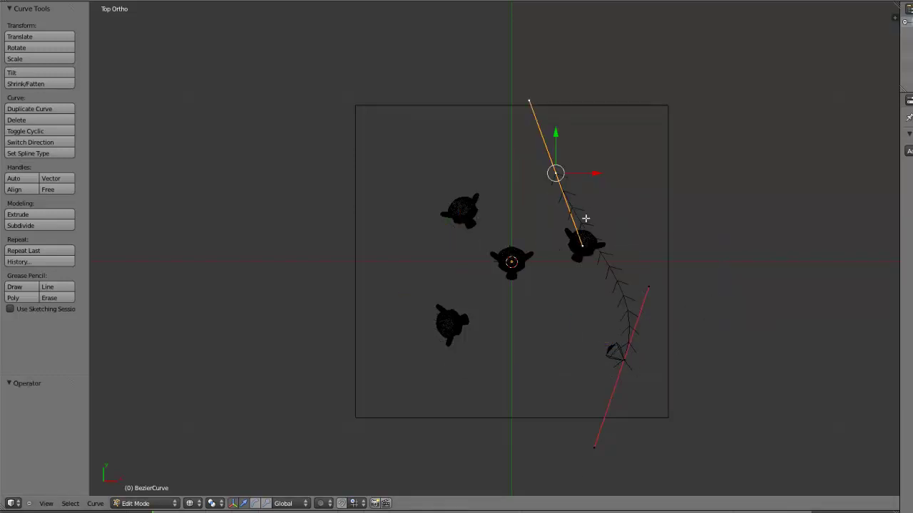
Step: Move the curve's end point by about 3.550 in X and 0.478 in Y and rotate it by about -12.037°
key("g")
left_click(674, 254)
key("r")
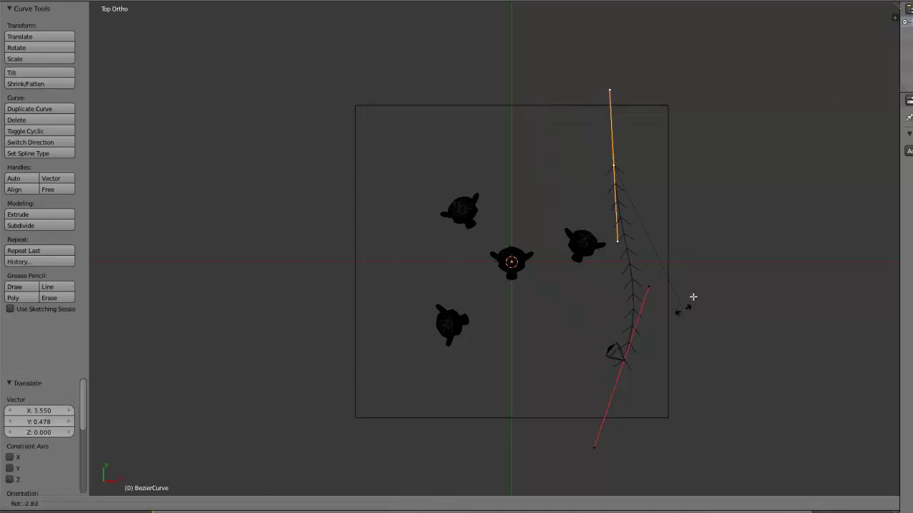
left_click(708, 298)
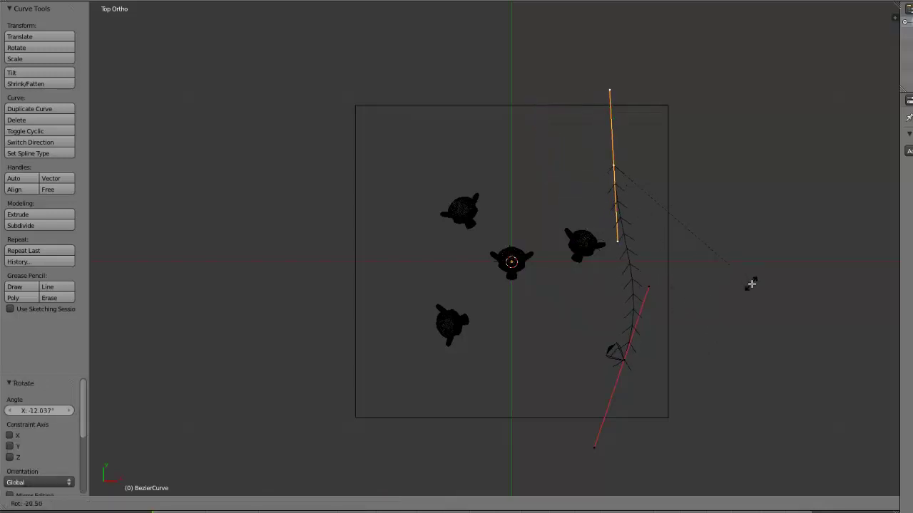
Step: Try moving the end point's -Y handle by about 3.311 in X and 1.570 in Y and adding a point beyond it
key("g")
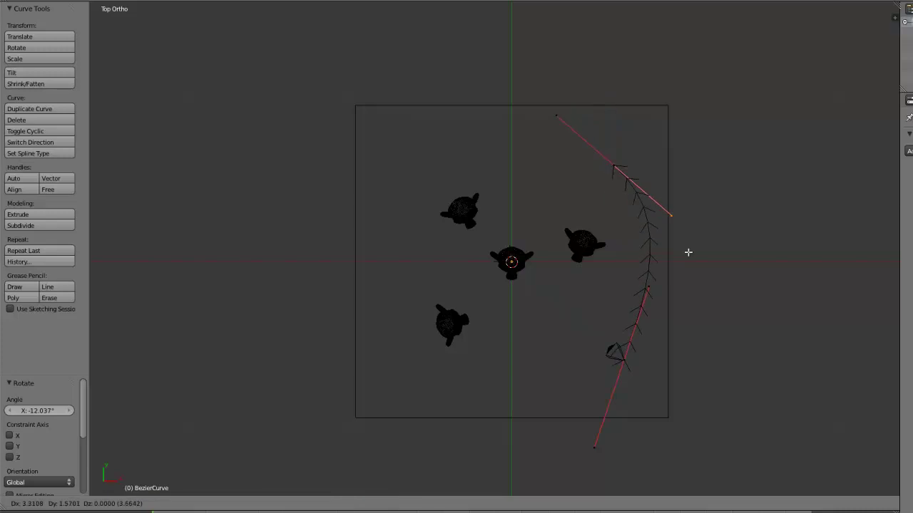
left_click(688, 252)
right_click(618, 163)
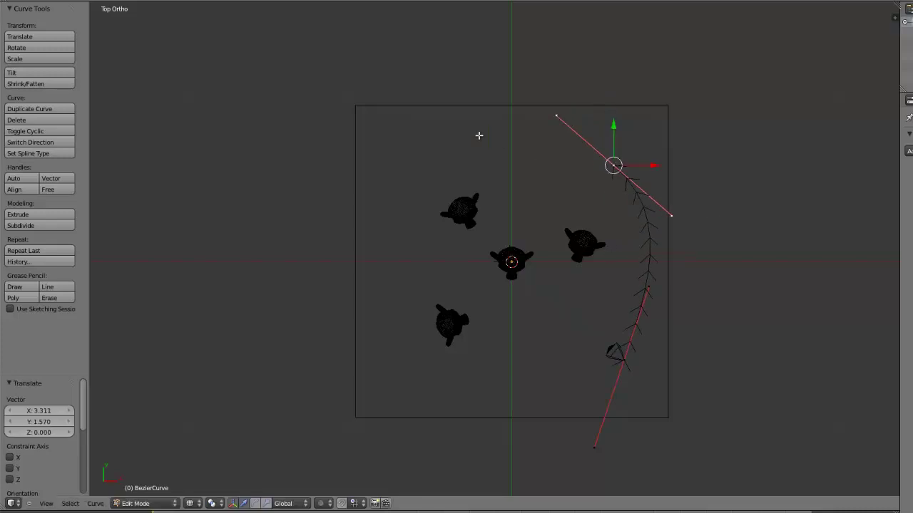
left_click(478, 136, "ctrl")
key("ctrl+z")
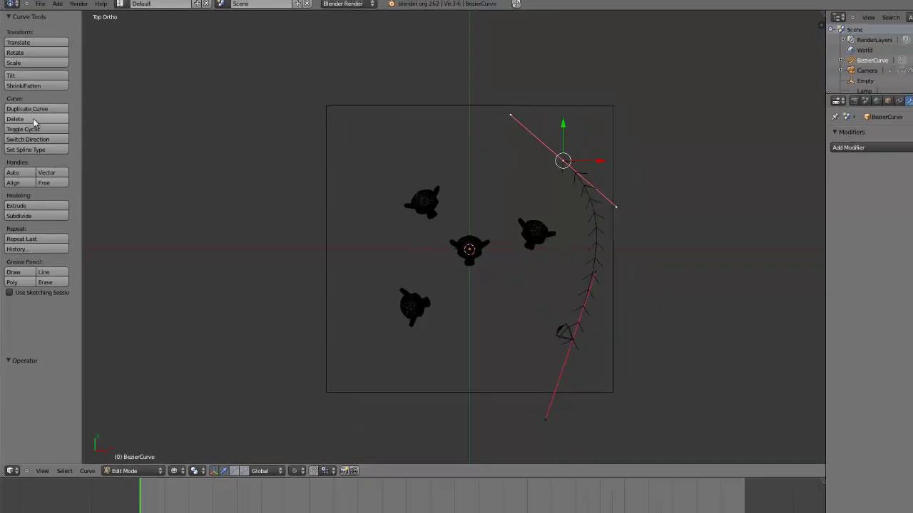
Step: Set the end point's handles to Automatic and add four points circling the monkeys, from about X -2.927, Y 6.012 to X 3.934, Y -6.924
left_click(14, 173)
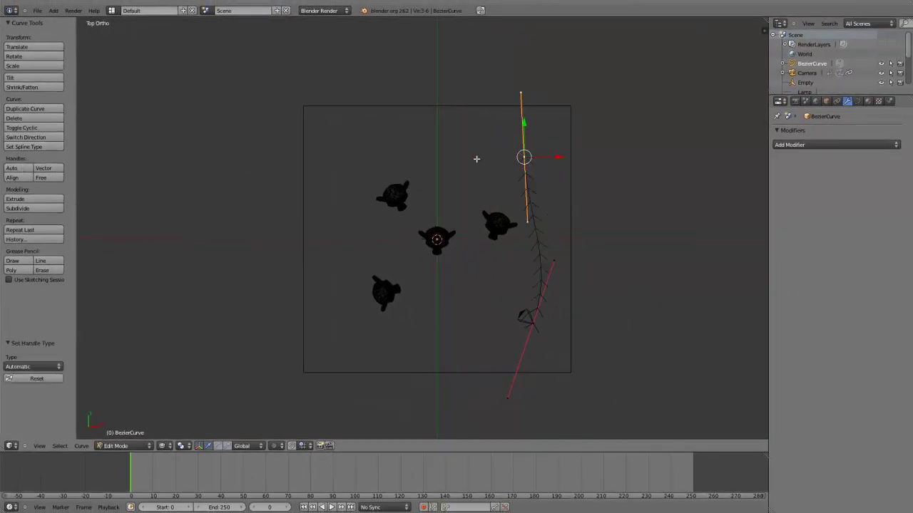
left_click(395, 157, "ctrl")
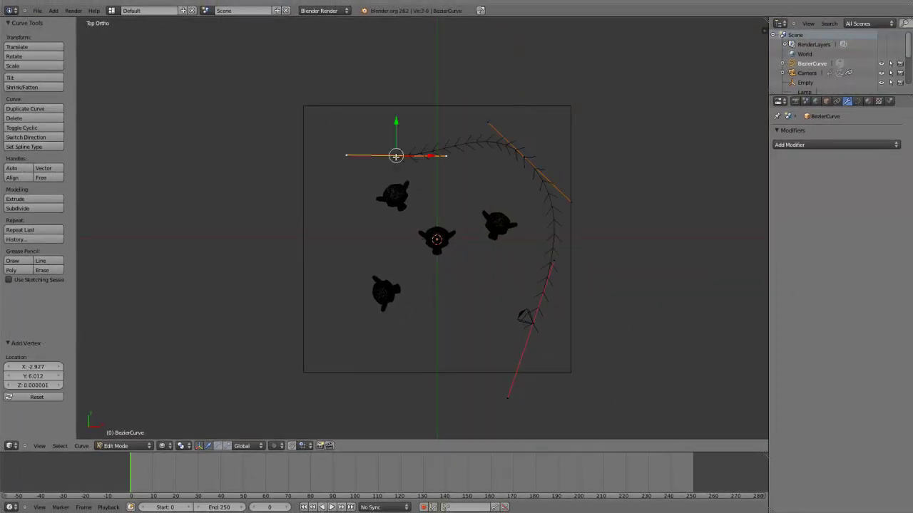
left_click(347, 225, "ctrl")
left_click(412, 359, "ctrl")
left_click(491, 336, "ctrl")
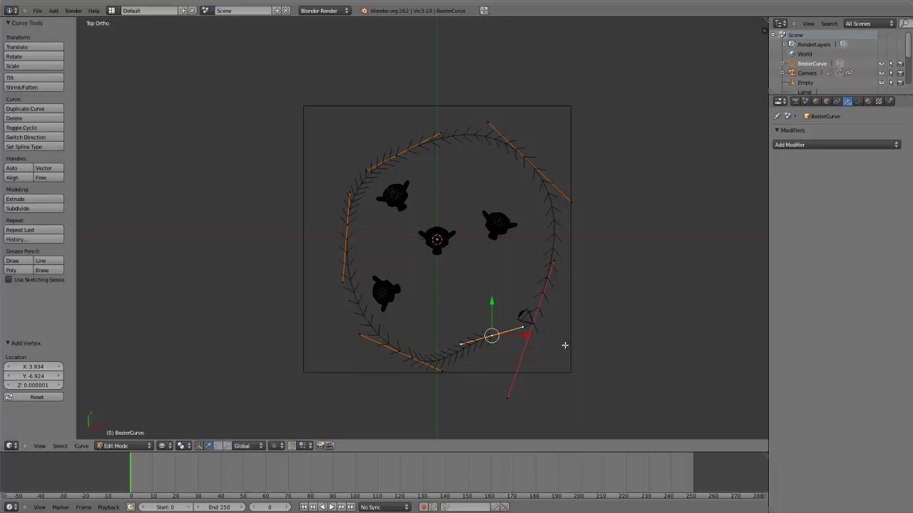
Step: Try rotating the curve's last point and adding another point at about X 0.642, Y -1.805
scroll(564, 346, "up", 4)
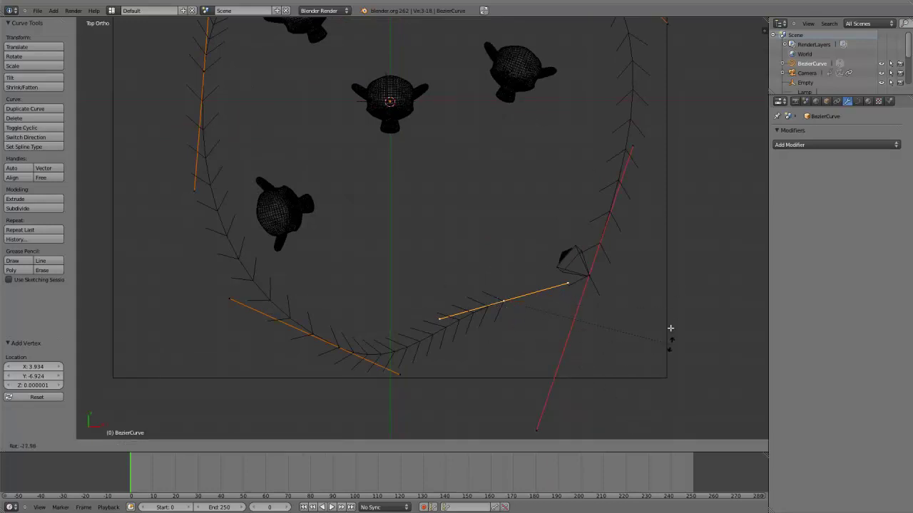
left_click(408, 153, "ctrl")
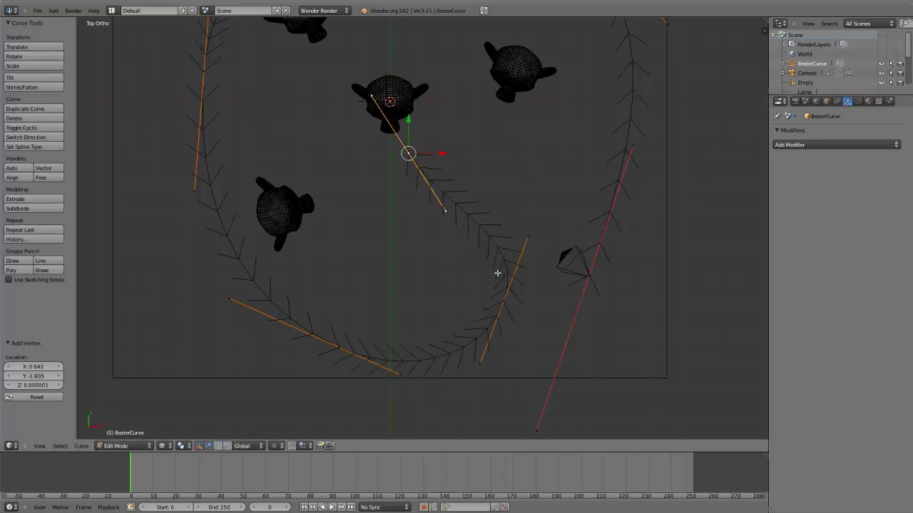
key("ctrl+z")
Step: Give the curve's last point aligned handles rotated by about -75.958° and move it about -0.8 in X and 1.5 in Y
left_click(50, 169)
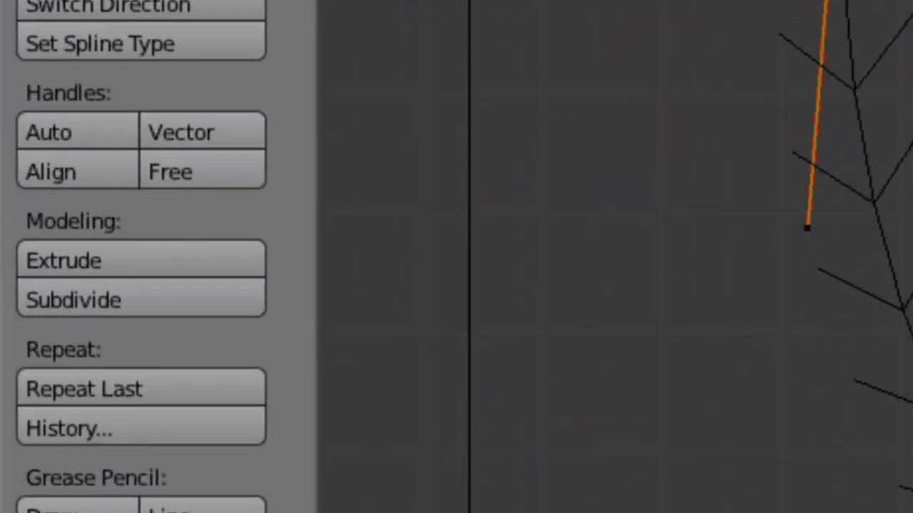
left_click(84, 178)
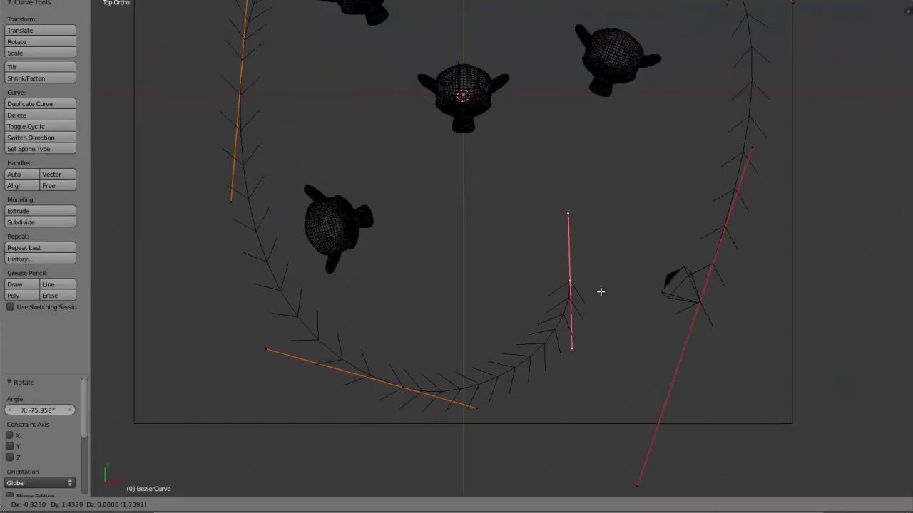
left_click(604, 283)
Step: Raise the curve's second point from the camera along the Z axis
middle_click_drag(605, 283, 668, 291)
right_click(742, 286)
key("g")
key("z")
left_click(725, 189)
Step: Raise the curve's third point by about 4.681 along the Z axis
middle_click_drag(768, 261, 678, 312)
key("g")
key("z")
left_click(684, 211)
Step: Raise the curve's fourth point by about 7.183 along the Z axis
middle_click_drag(772, 338, 616, 333)
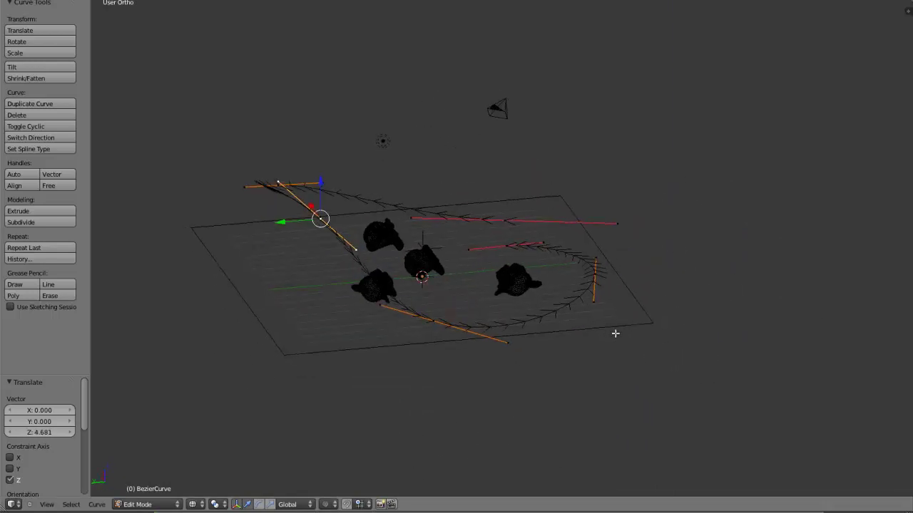
right_click(432, 322)
key("g")
key("z")
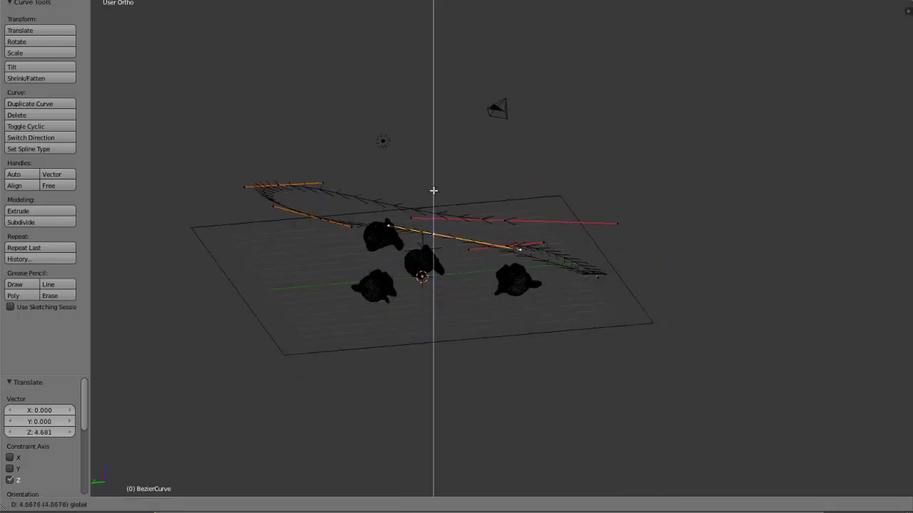
left_click(466, 178)
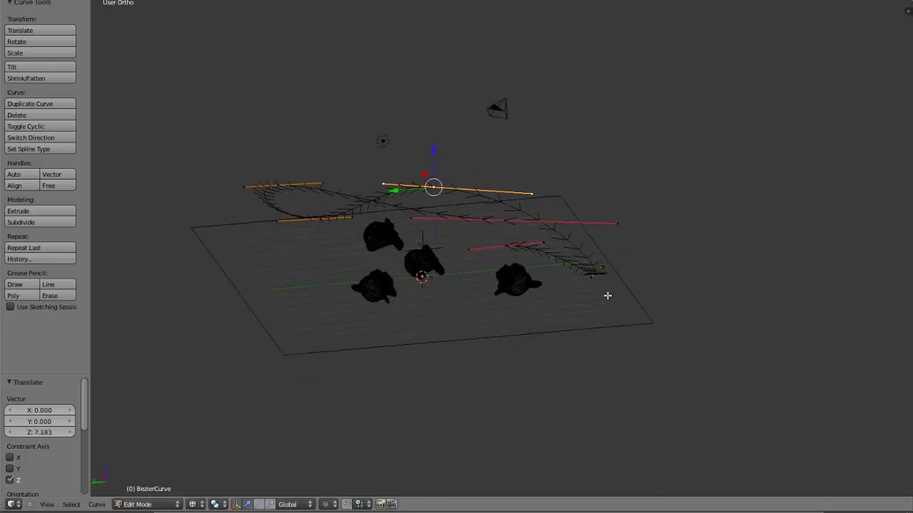
Step: Raise the curve's fifth point, just before the last one, along the Z axis
right_click(593, 272)
middle_click_drag(591, 273, 497, 318)
right_click(476, 318)
middle_click_drag(495, 349, 491, 335)
left_click_drag(481, 270, 486, 229)
Step: Raise the curve's last point by about 2.237 along the Z axis
right_click(546, 260)
middle_click_drag(646, 298, 533, 287)
left_click_drag(508, 244, 510, 202)
middle_click_drag(477, 309, 526, 323)
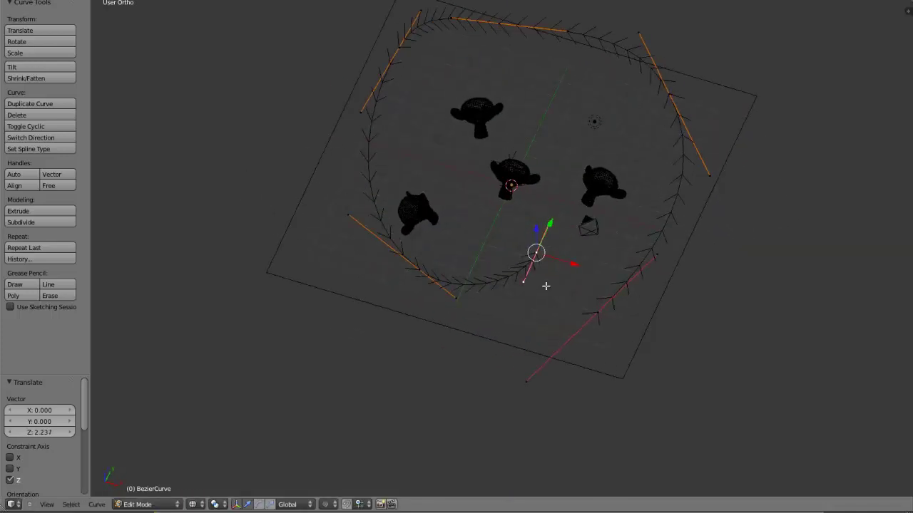
Step: Move the curve's third point outward along the Y axis and return to Object Mode
right_click(499, 22)
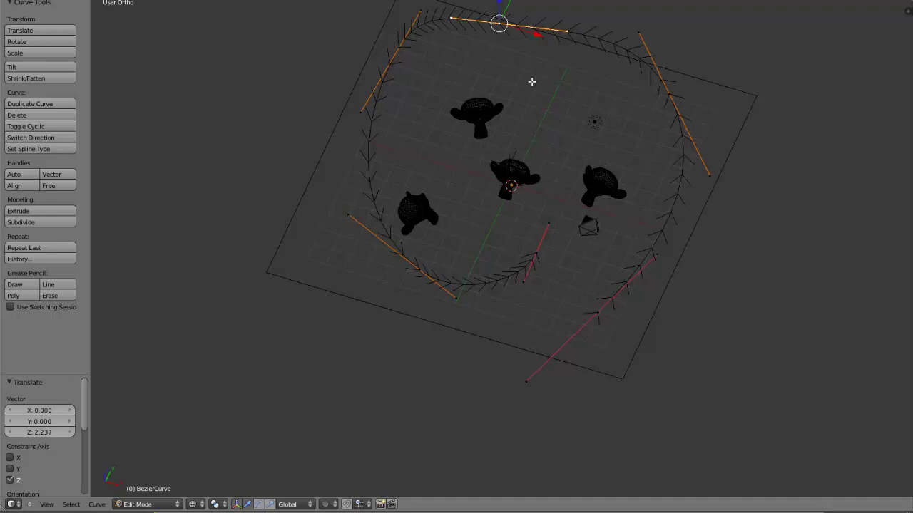
middle_click_drag(648, 226, 742, 120)
key("g")
key("z")
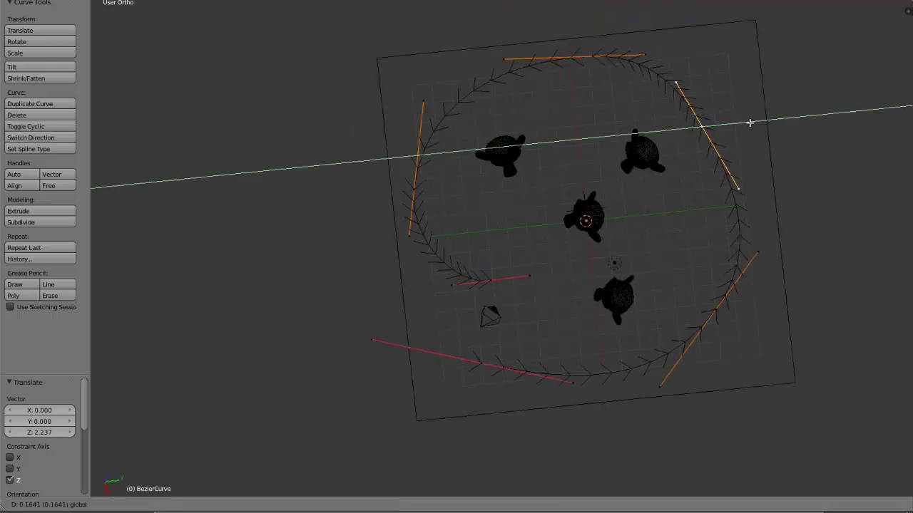
left_click(779, 108)
middle_click_drag(685, 247, 781, 210)
key("Tab")
middle_click_drag(639, 268, 612, 263)
scroll(633, 233, "up", 3)
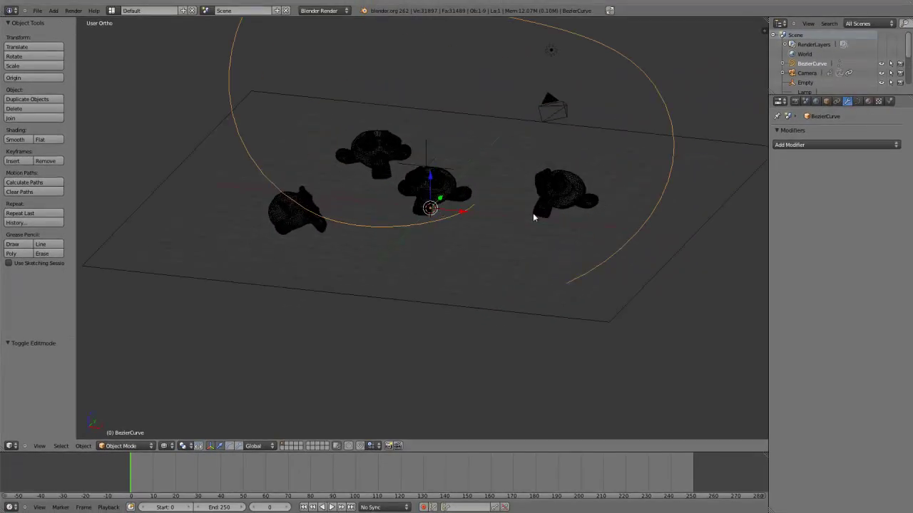
Step: Snap the 3D cursor to the Bezier curve's starting point on the plane and return to Object Mode
middle_click_drag(533, 218, 571, 211)
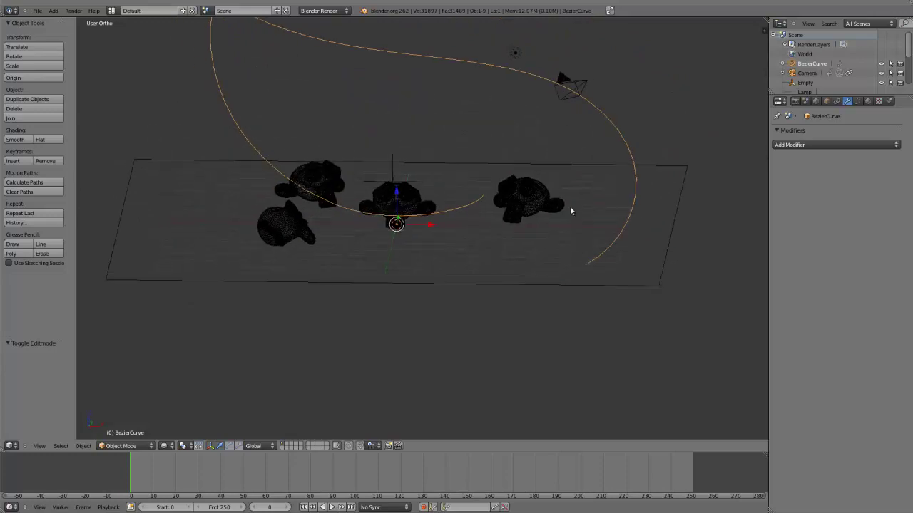
right_click(587, 83)
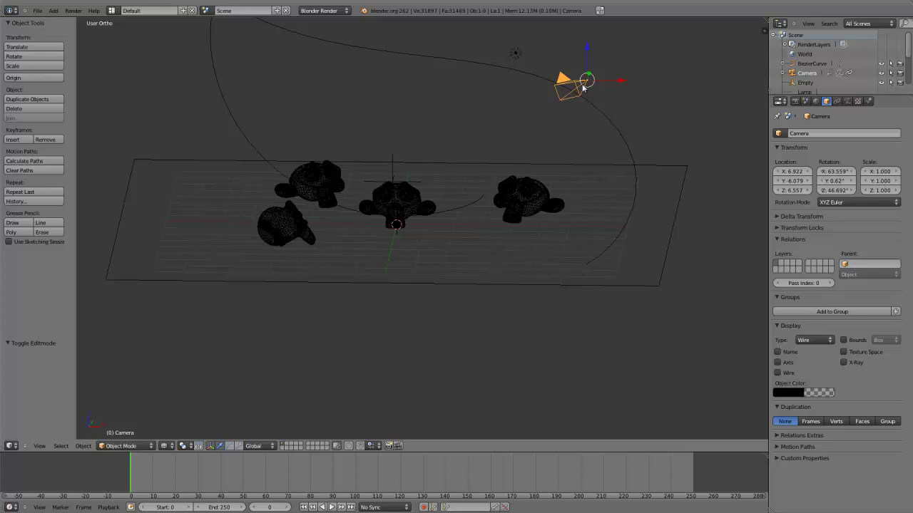
right_click(599, 256)
key("Tab")
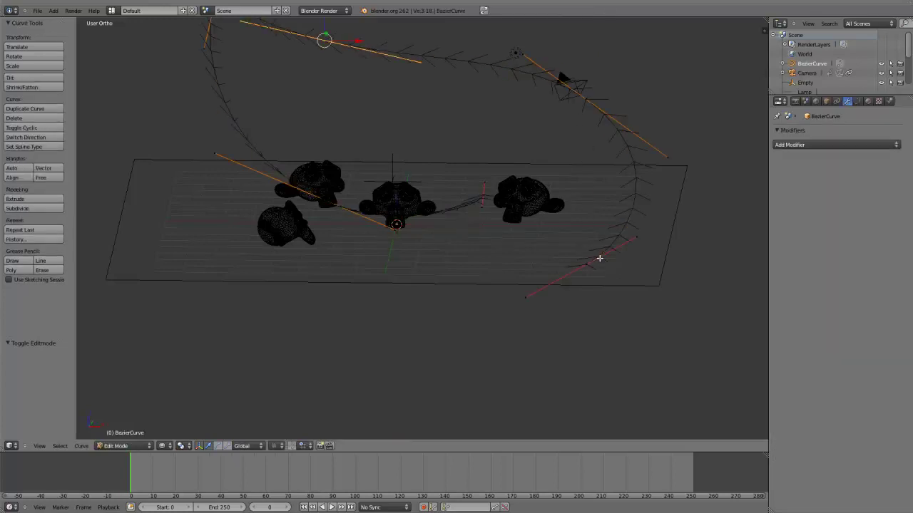
key("Tab")
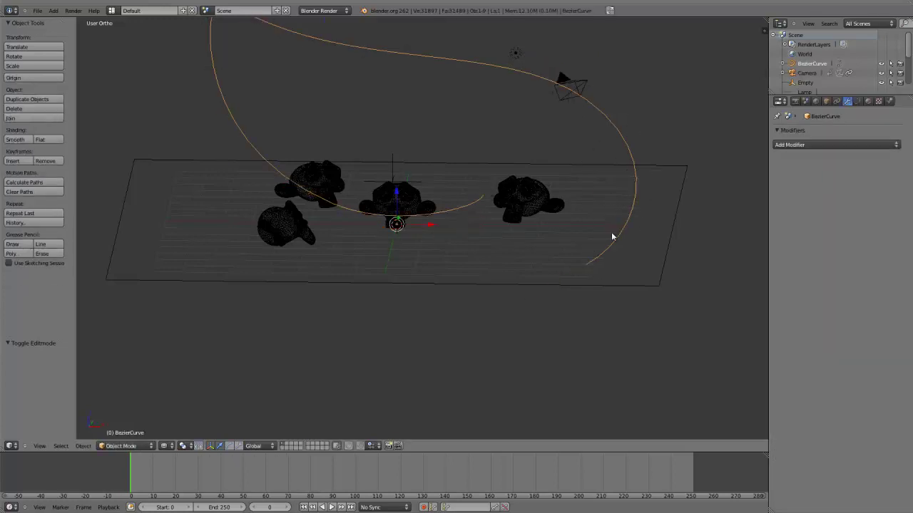
key("Tab")
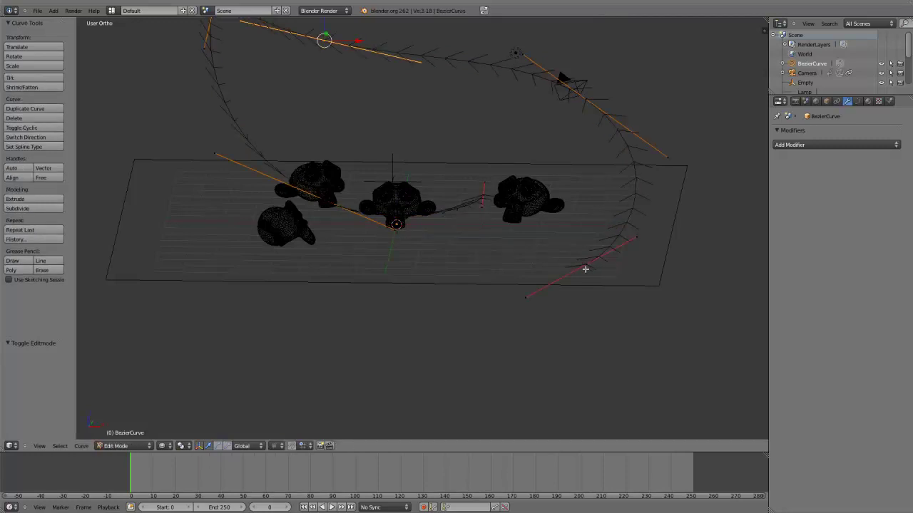
right_click(588, 265)
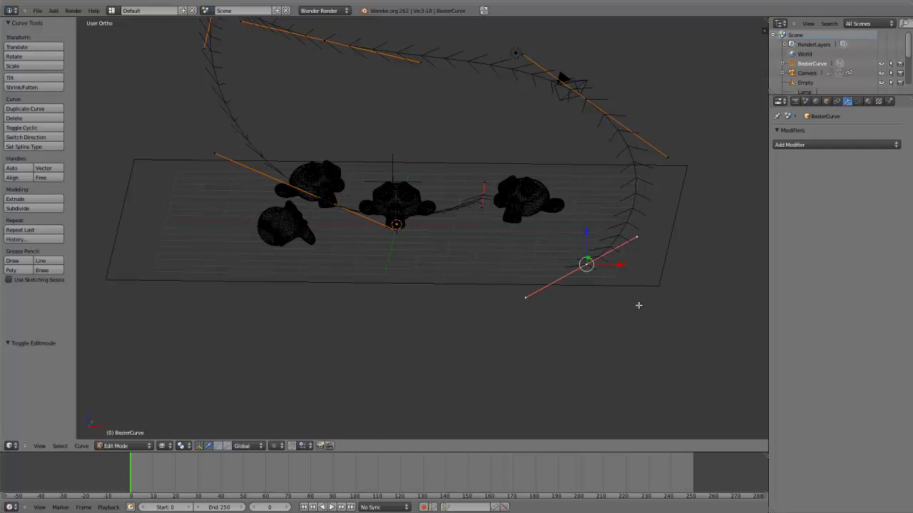
key("shift+s")
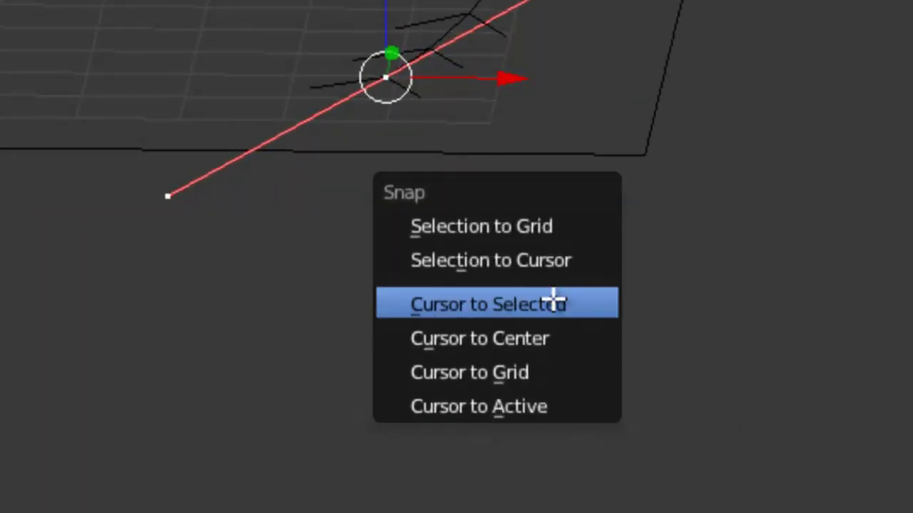
left_click(554, 303)
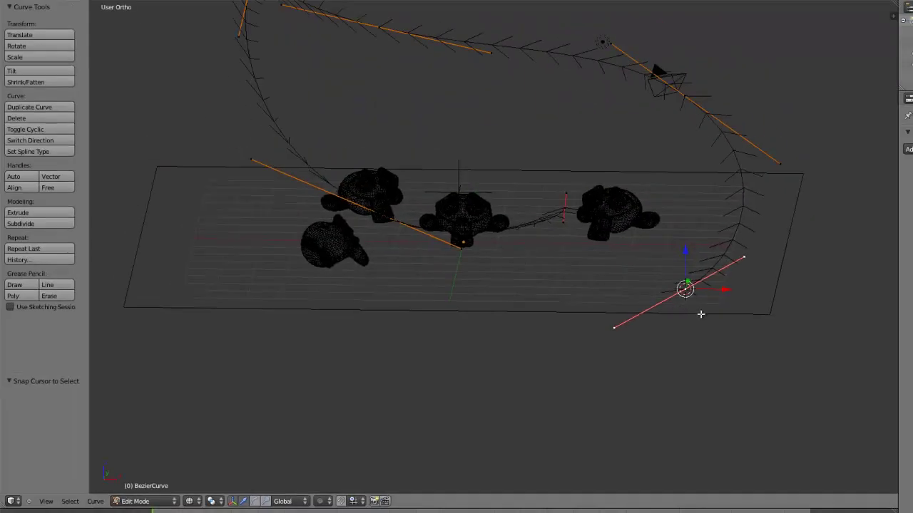
key("Tab")
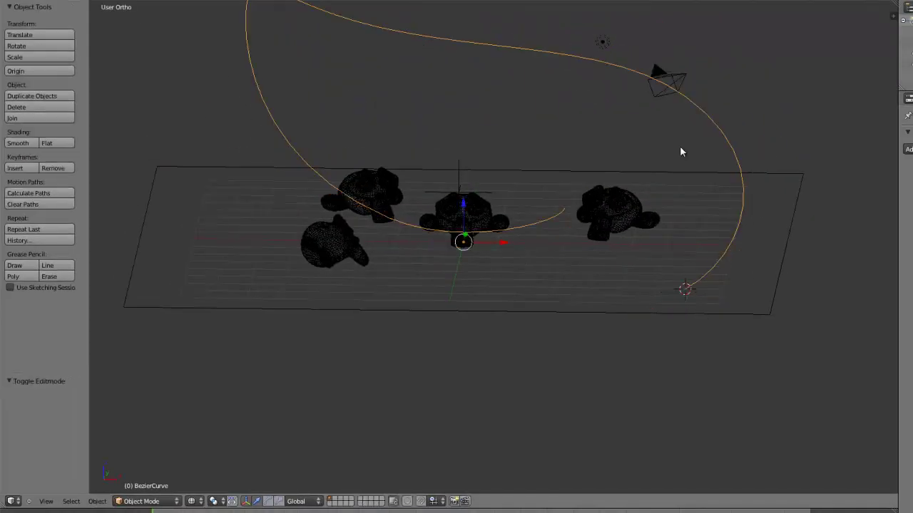
Step: Snap the camera to the 3D cursor at the start of the curve
right_click(684, 81)
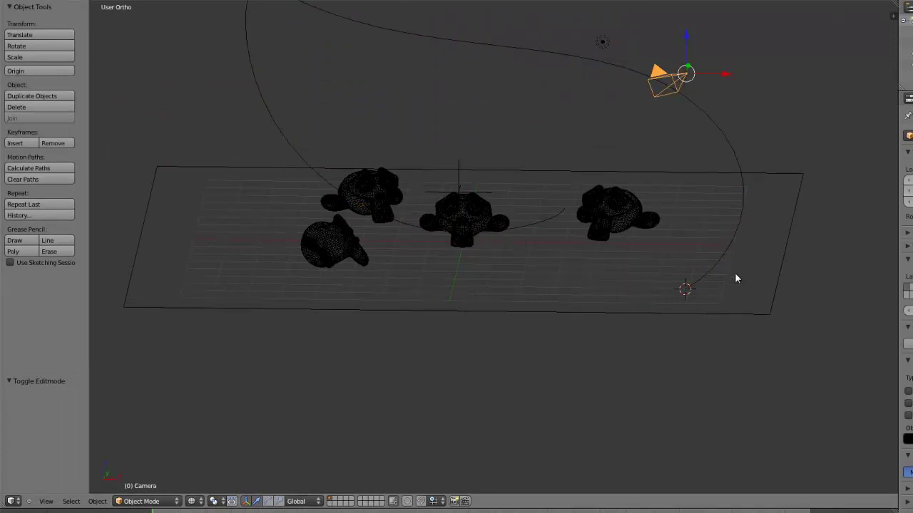
key("shift+s")
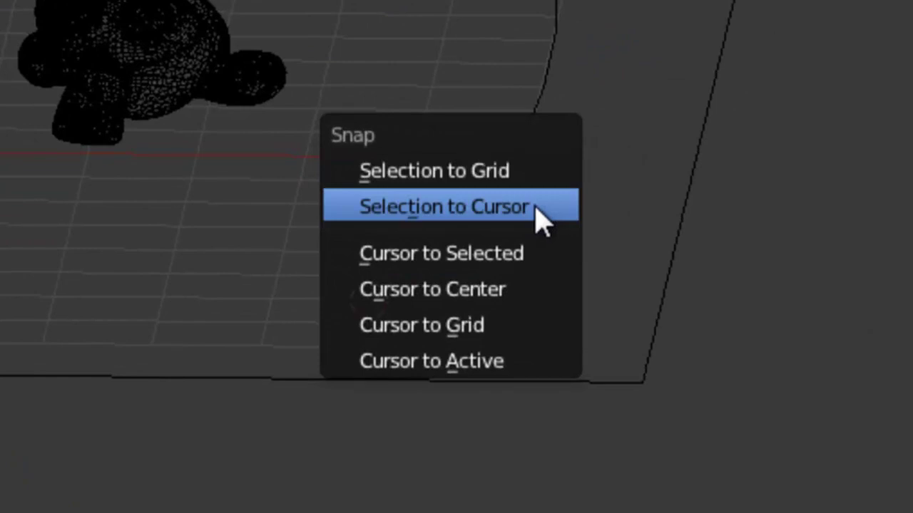
left_click(540, 215)
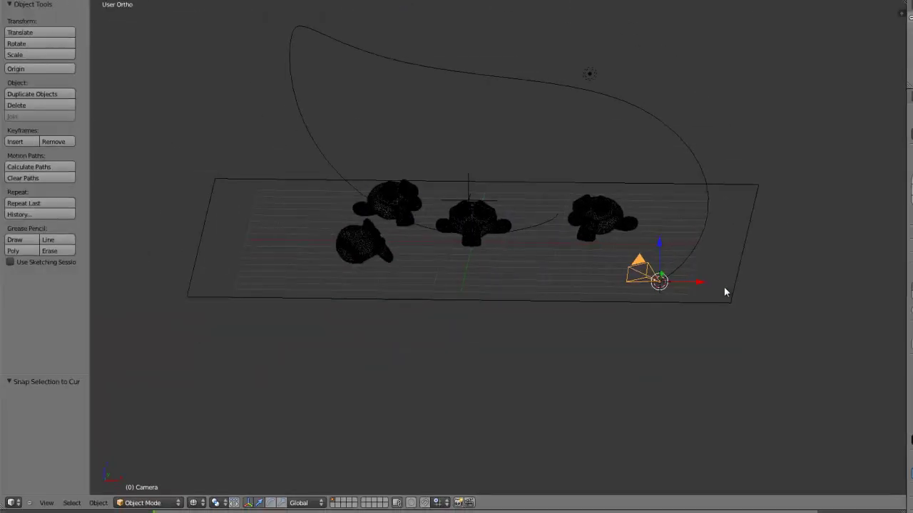
Step: Parent the camera to the Bezier curve using the Follow Path option
middle_click_drag(726, 292, 670, 289)
scroll(670, 289, "up", 7)
middle_click_drag(744, 334, 685, 317)
scroll(620, 403, "down", 5)
scroll(685, 317, "up", 1)
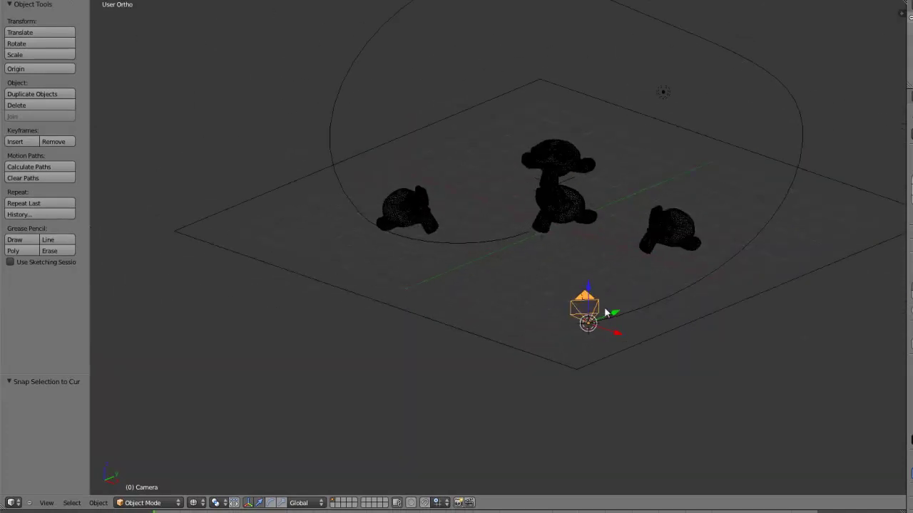
right_click(733, 259, "shift")
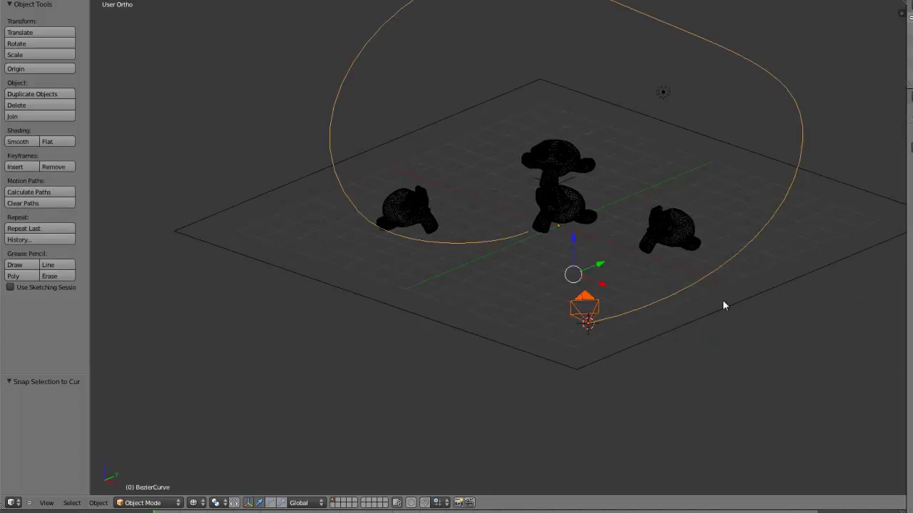
key("ctrl+p")
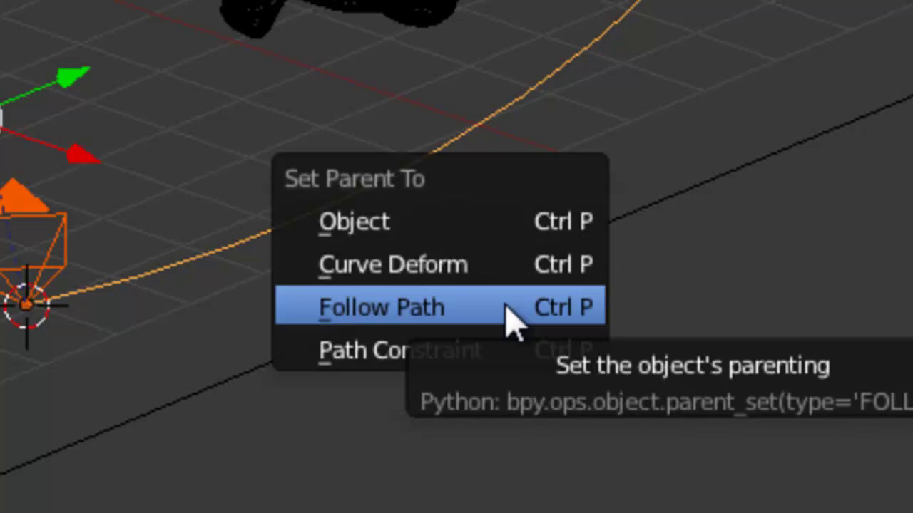
left_click(506, 307)
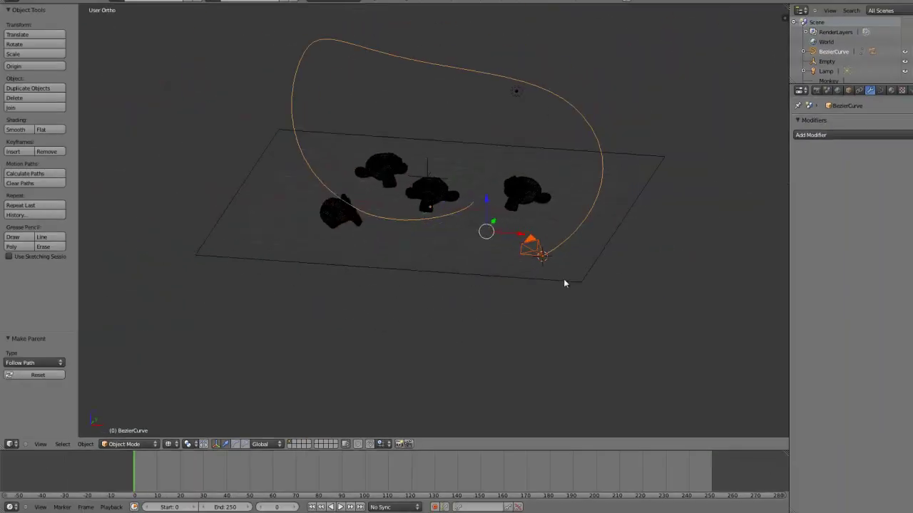
Step: Play the animation to preview the camera travelling along the curve, and stop it
middle_click_drag(564, 283, 566, 280)
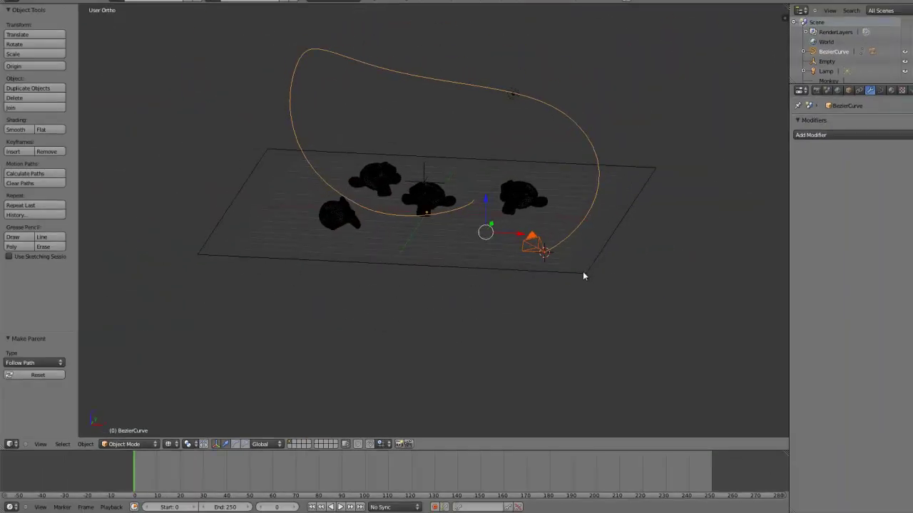
key("alt+a")
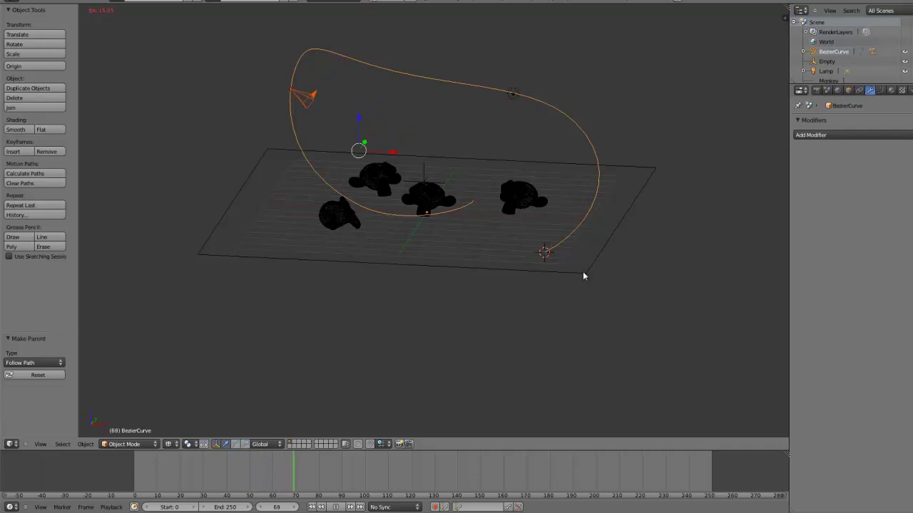
middle_click_drag(589, 257, 579, 224)
key("Escape")
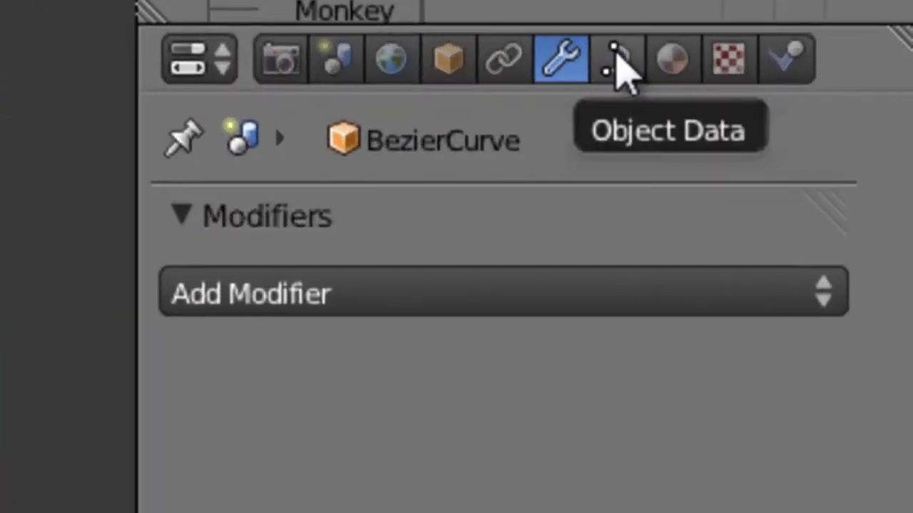
Step: Set the curve's path animation length to 250 frames
left_click(618, 65)
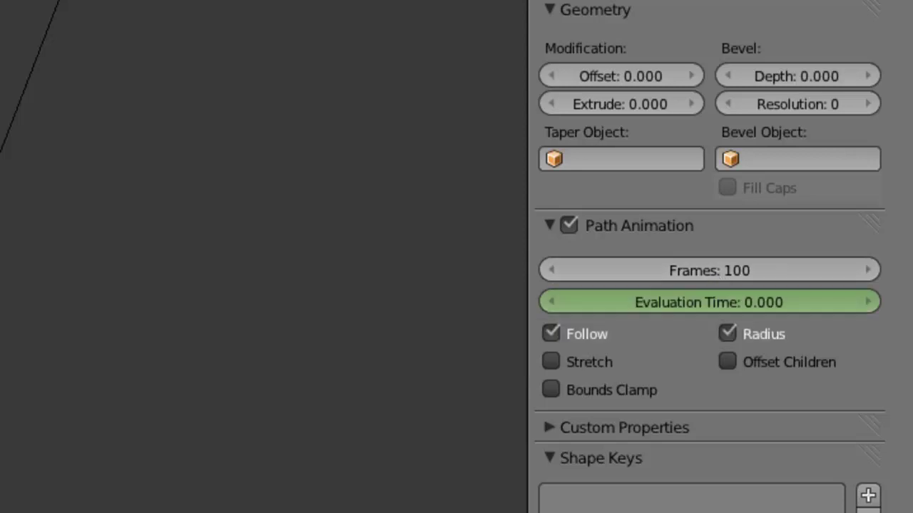
left_click(696, 271)
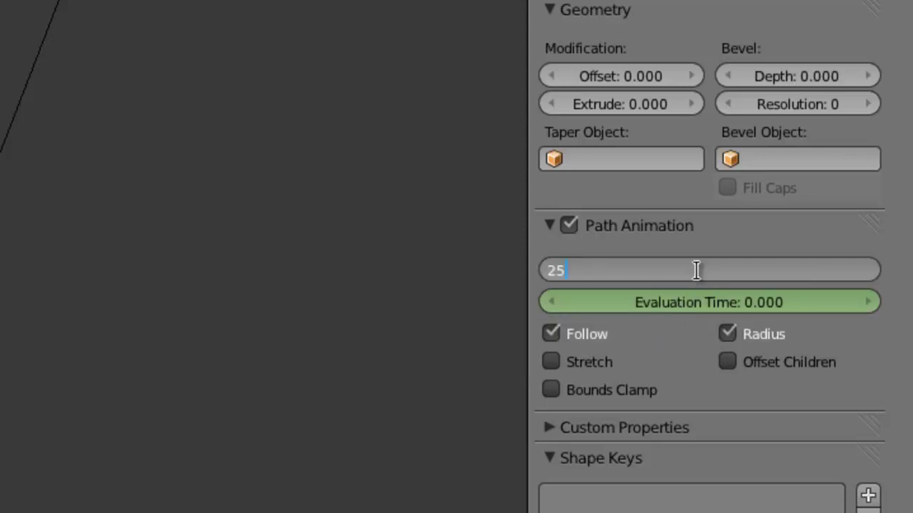
type("250")
key("Return")
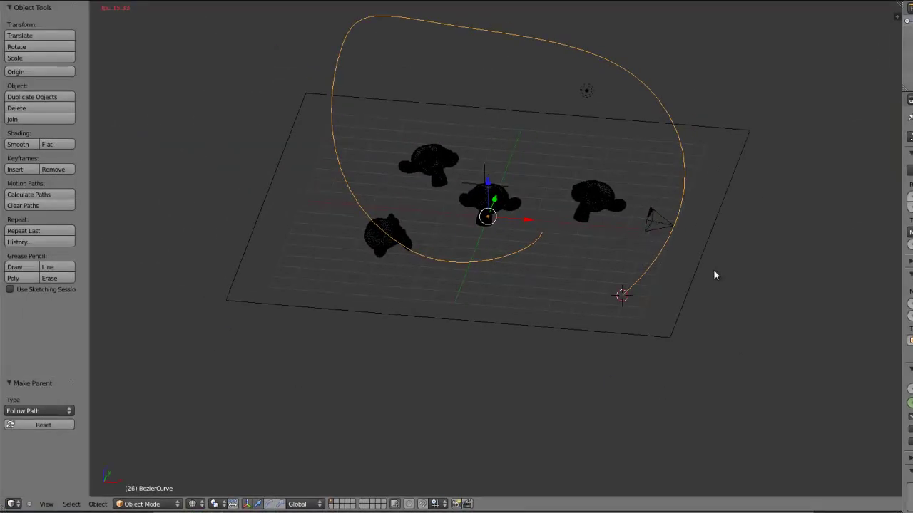
Step: Watch the path animation through the camera view, and stop playback
key("KP_0")
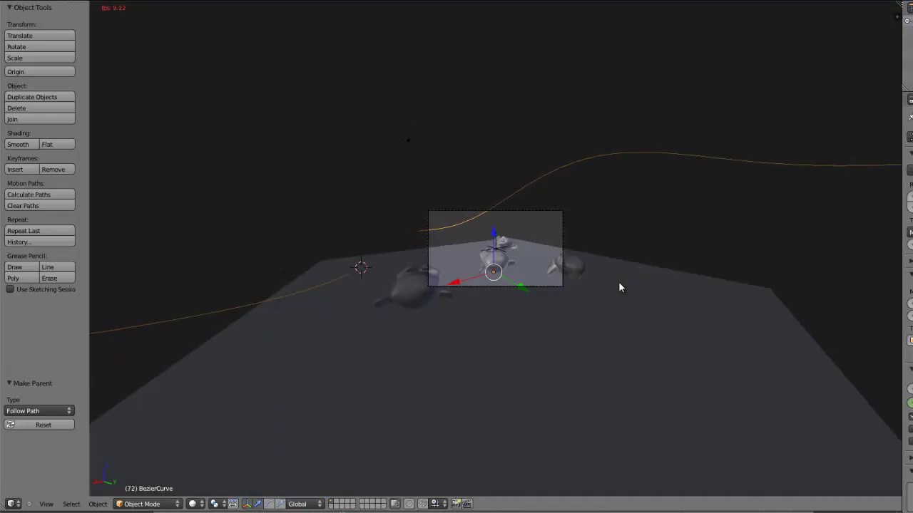
scroll(619, 283, "up", 4)
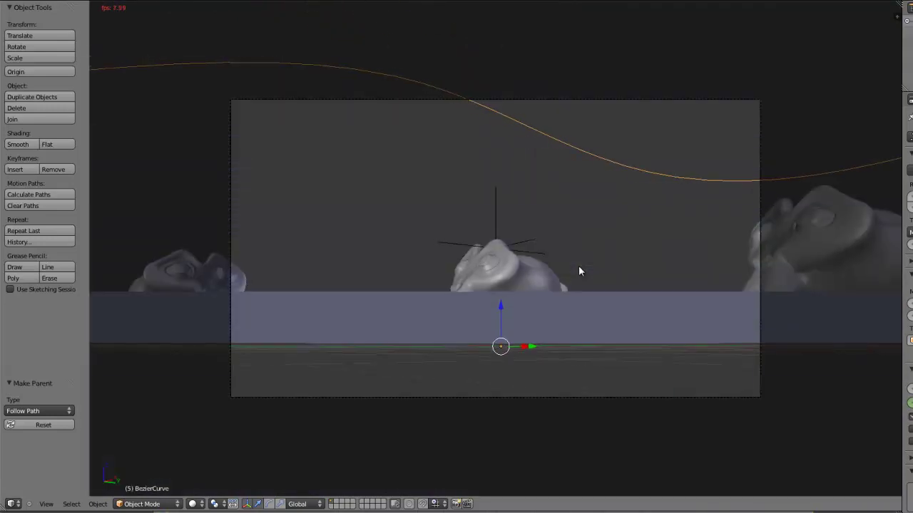
key("Escape")
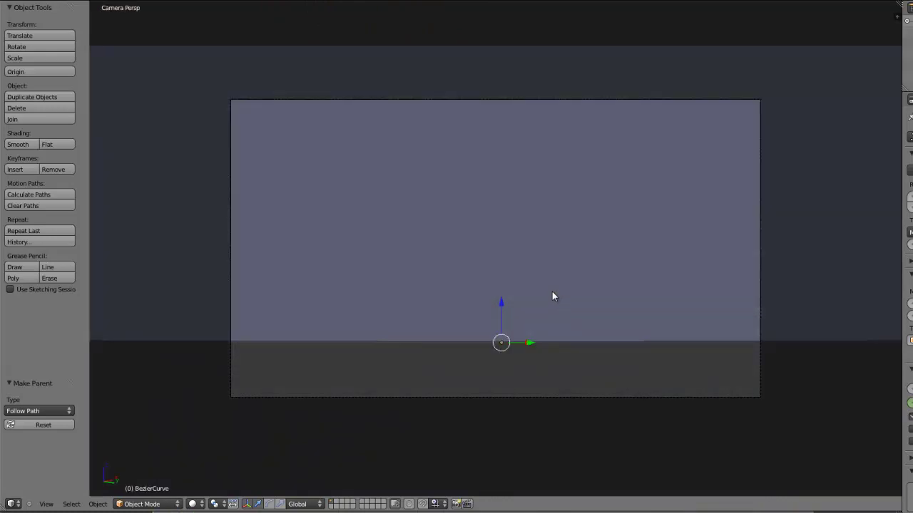
Step: Move the tracked empty about 0.351 along the X axis and about 0.037 along the Y axis
middle_click_drag(538, 285, 574, 277)
scroll(573, 273, "up", 2)
right_click(546, 328)
scroll(546, 326, "down", 3)
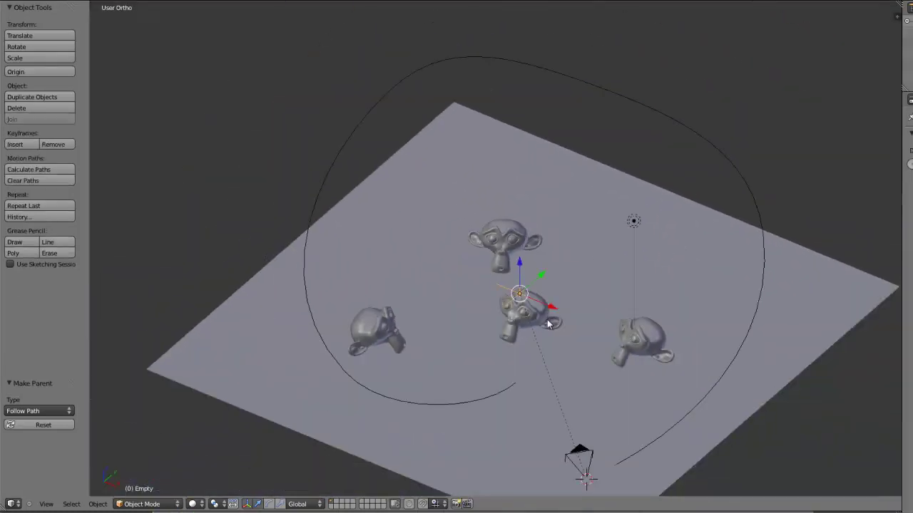
left_click_drag(550, 313, 554, 312)
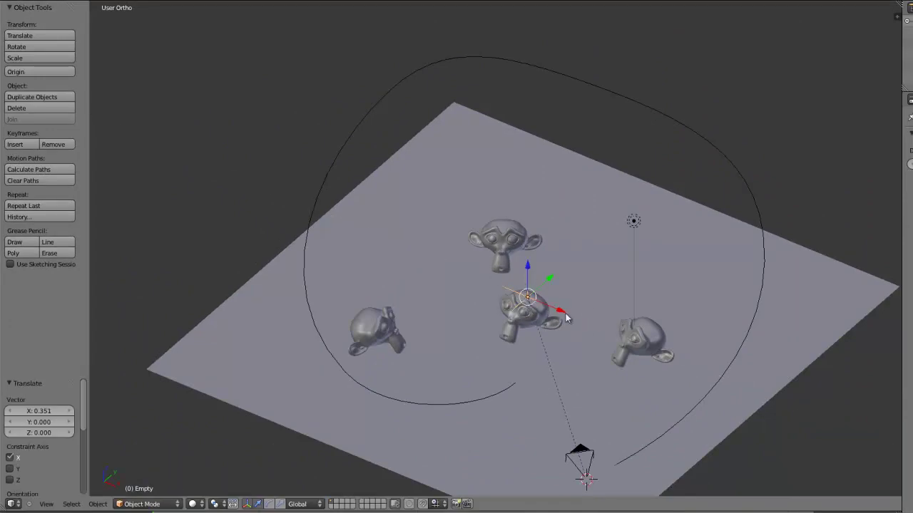
right_click(702, 135)
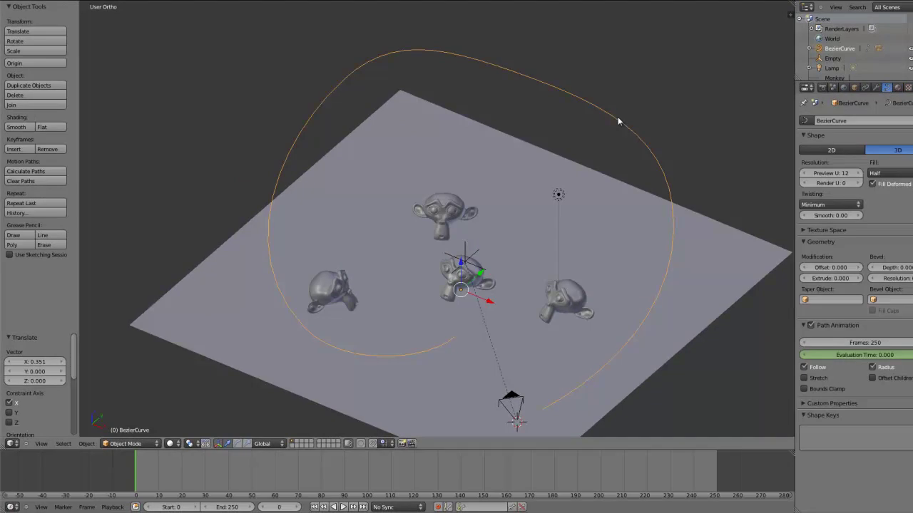
right_click(465, 255)
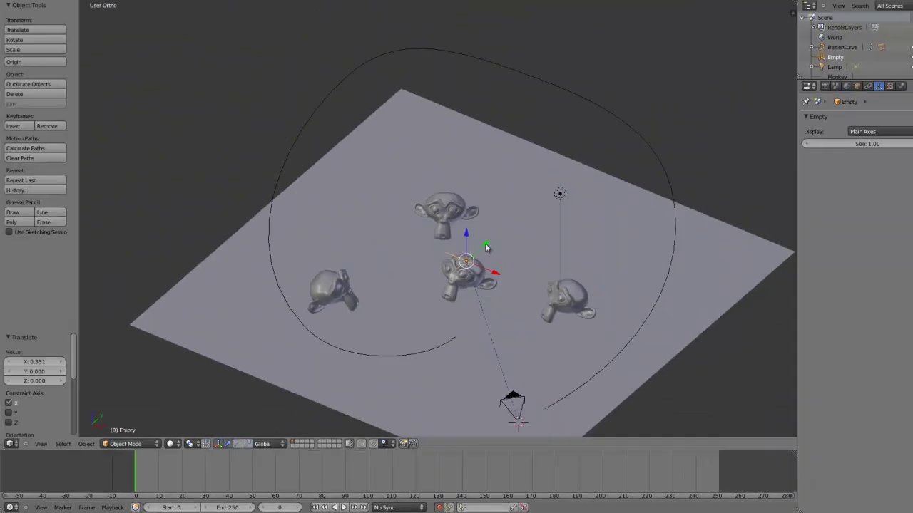
left_click_drag(486, 245, 487, 244)
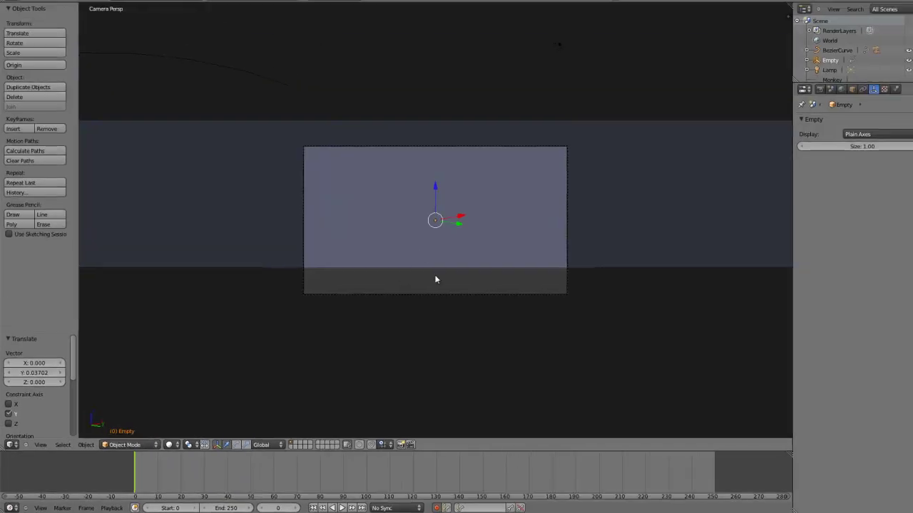
Step: Raise the Bezier curve's starting point along the Z axis in Edit Mode and return to Object Mode
scroll(444, 274, "down", 3)
middle_click_drag(447, 252, 372, 340)
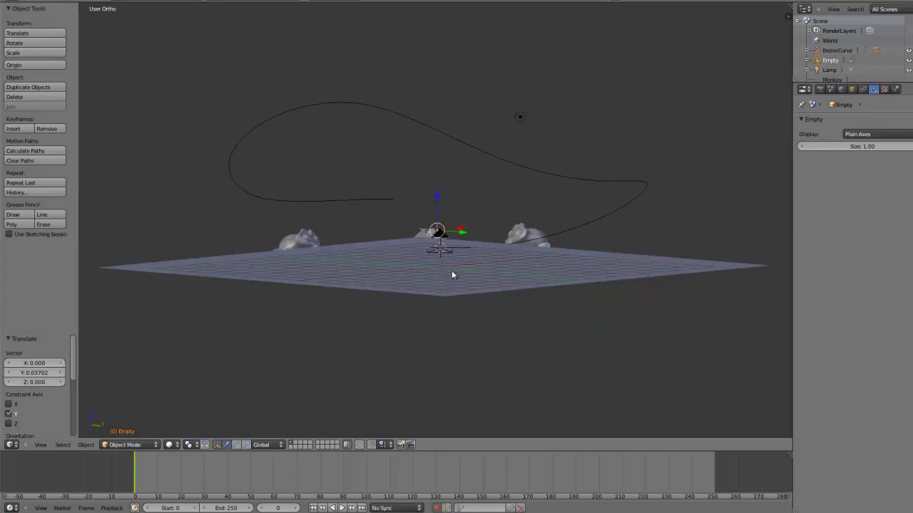
right_click(440, 332)
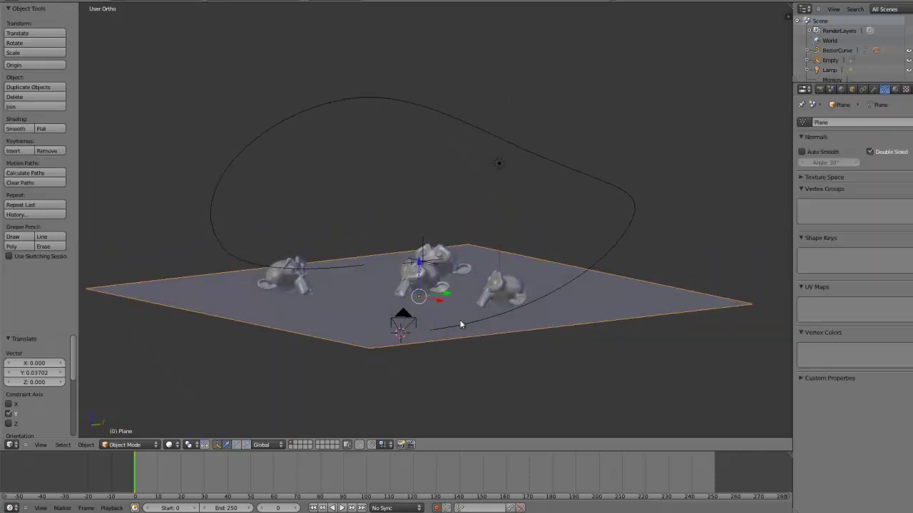
right_click(469, 326)
key("Tab")
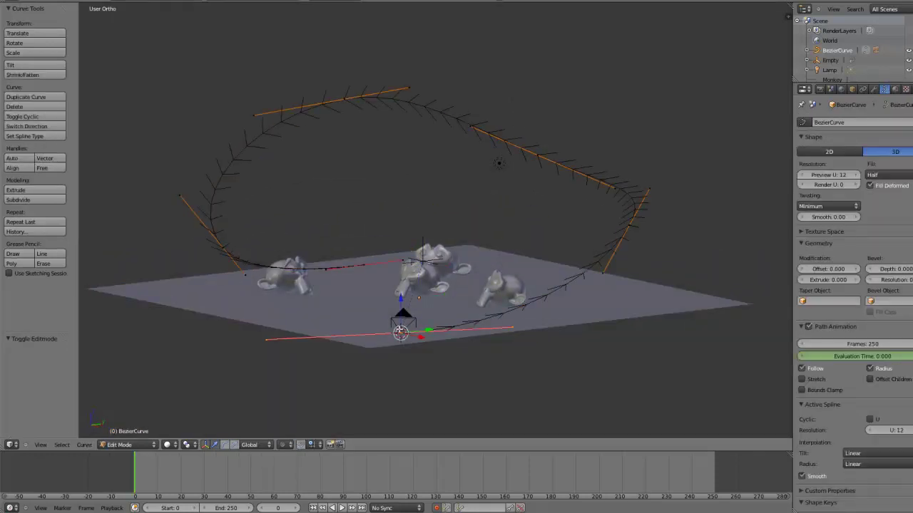
left_click_drag(399, 302, 402, 271)
key("Tab")
Step: Select the empty in the camera view at frame 0 and lower it about 1.323 along the Z axis
key("KP_0")
right_click(437, 216)
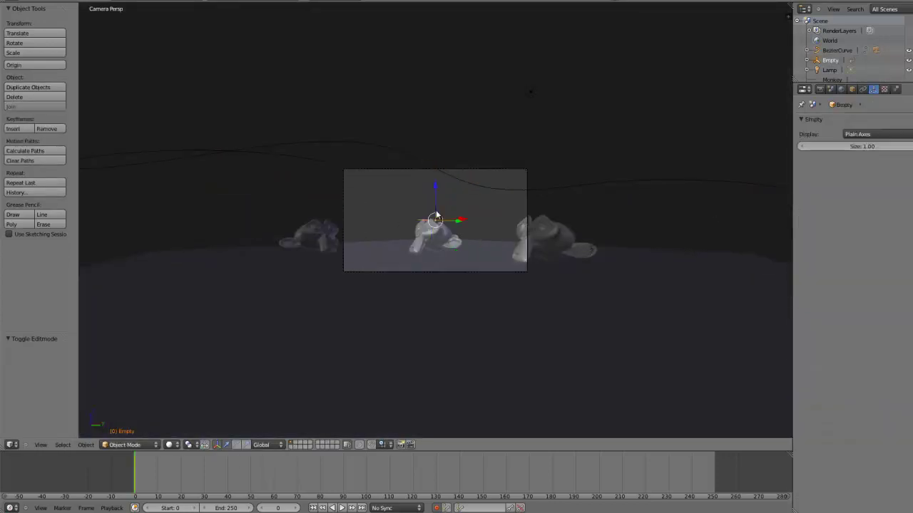
scroll(436, 216, "up", 4)
key("g")
key("z")
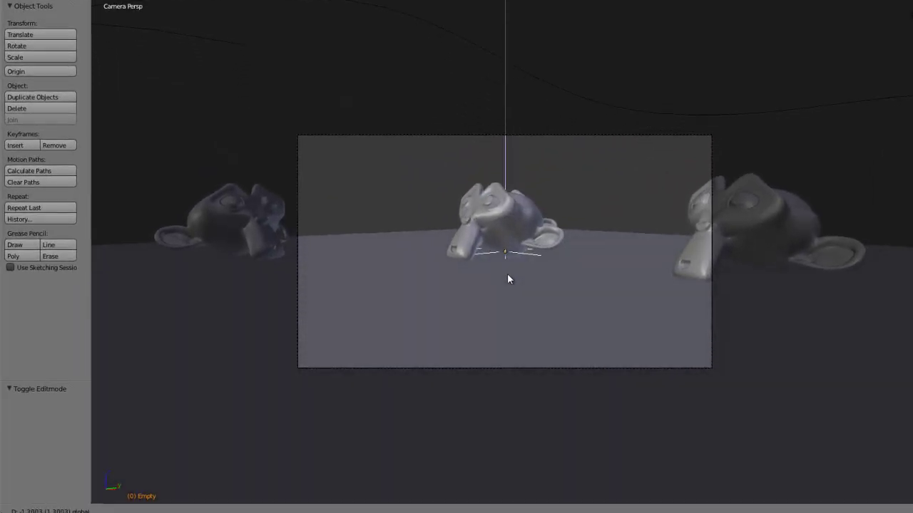
left_click(506, 277)
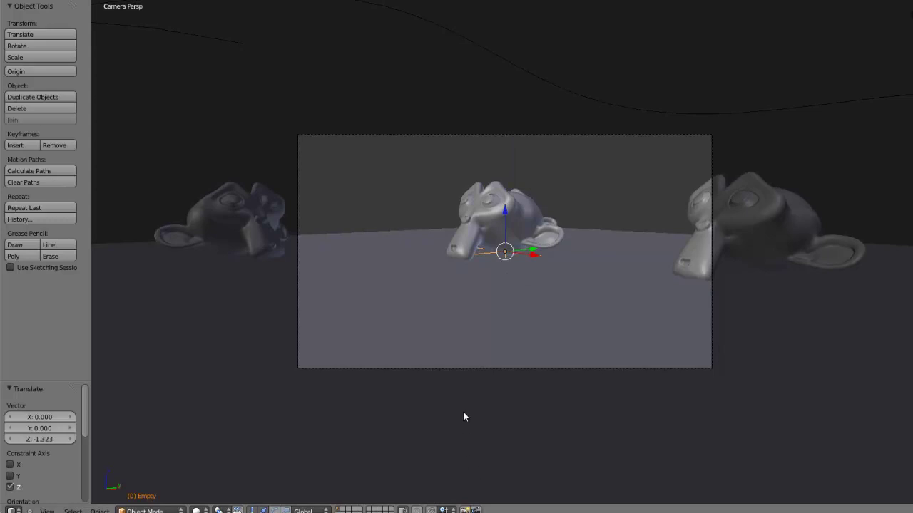
Step: Play the animation to frame 40 and move the empty about 0.685 in X, -1.655 in Y and 1.268 in Z
key("alt+a")
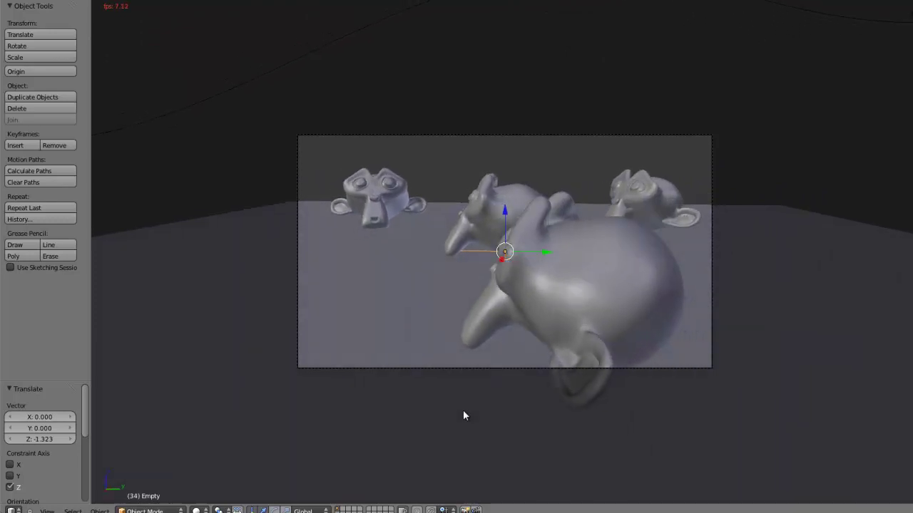
key("alt+a")
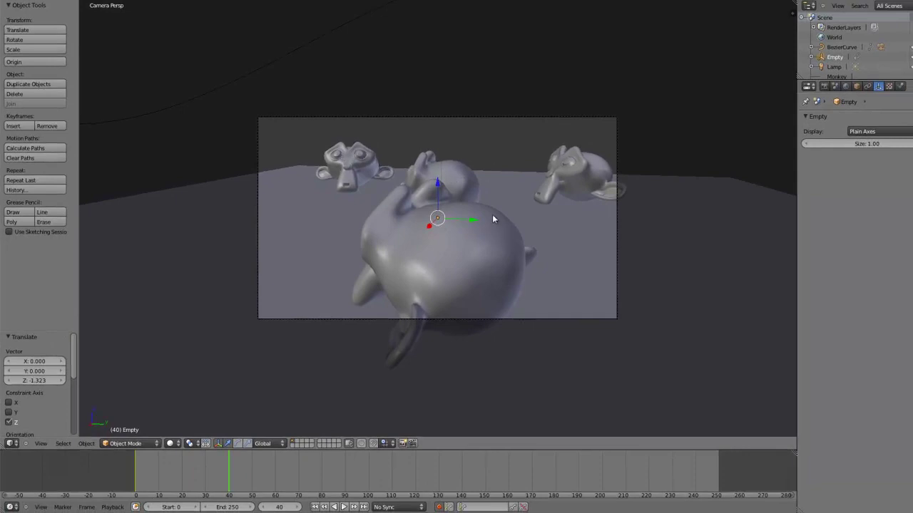
key("g")
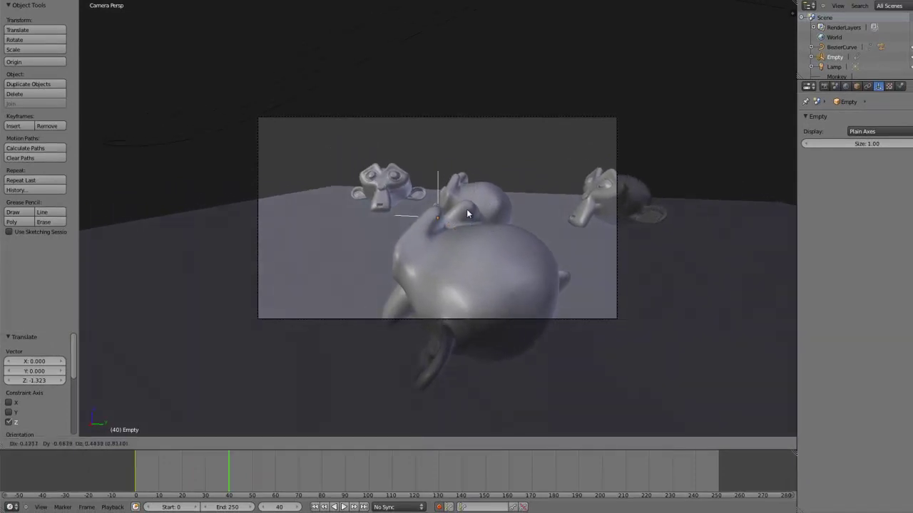
left_click(420, 174)
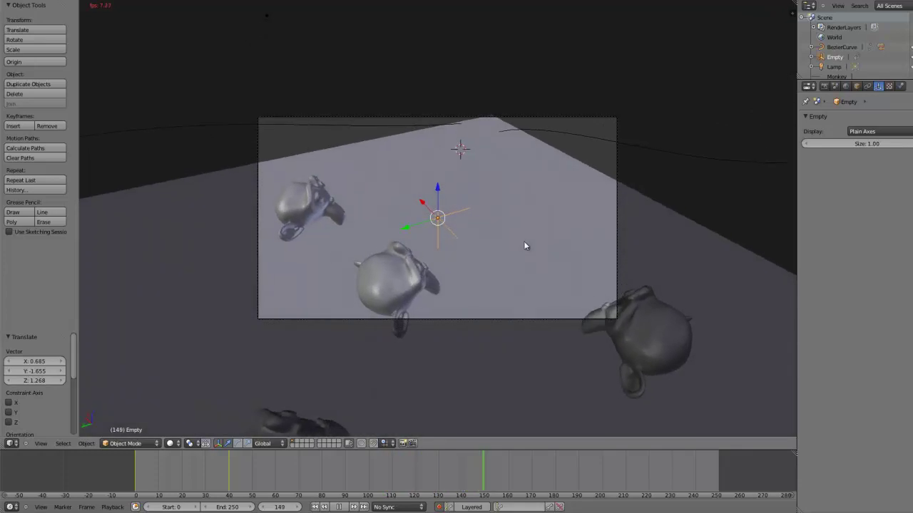
Step: Stop playback at frame 151 and move the empty about 0.901 in X, 2.824 in Y and 1.156 in Z
key("alt+a")
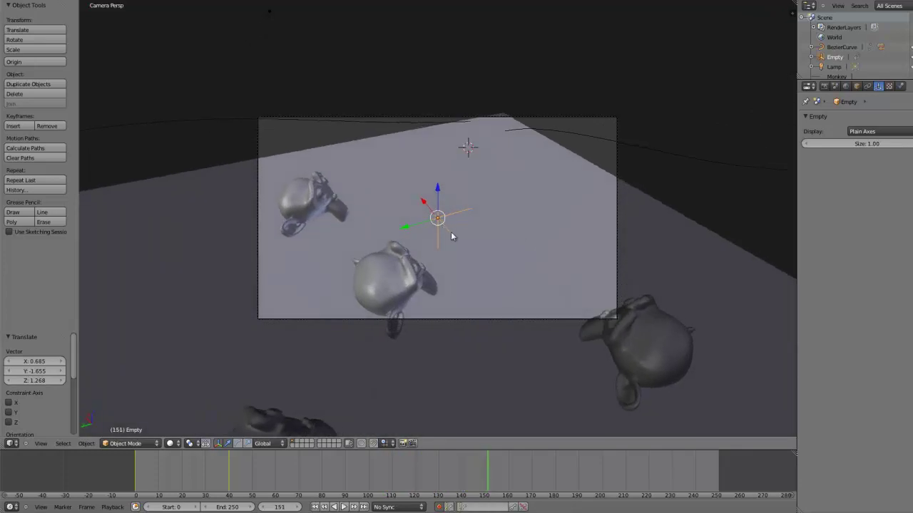
key("g")
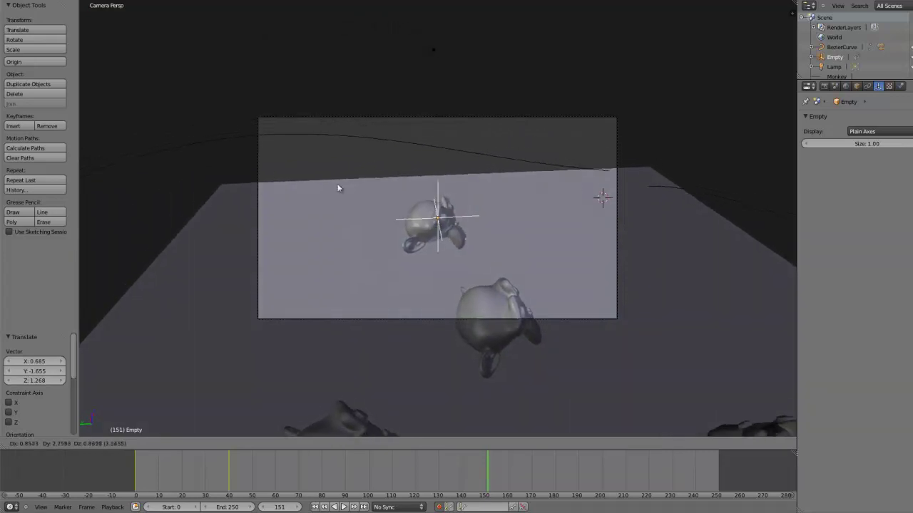
left_click(337, 184)
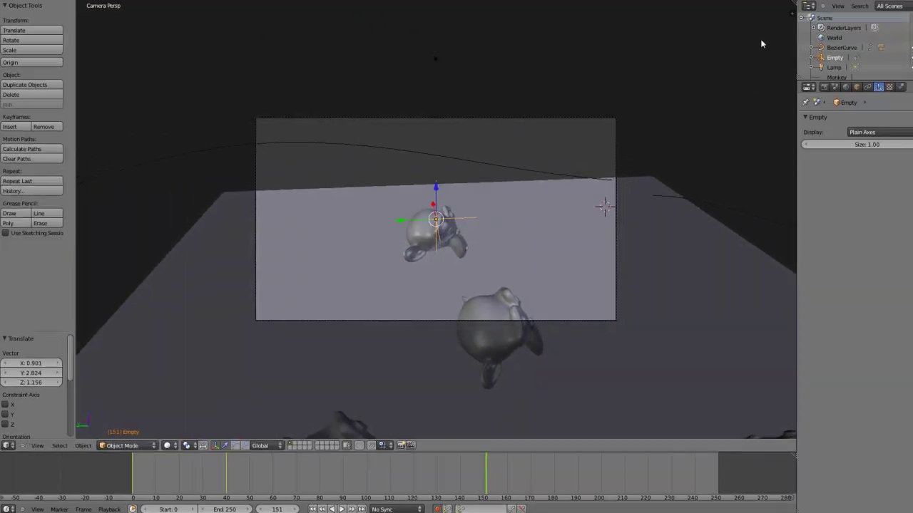
Step: Split the 3D view into two side-by-side views, keeping the camera view in one and a free scene view in the other
left_click_drag(792, 13, 701, 30)
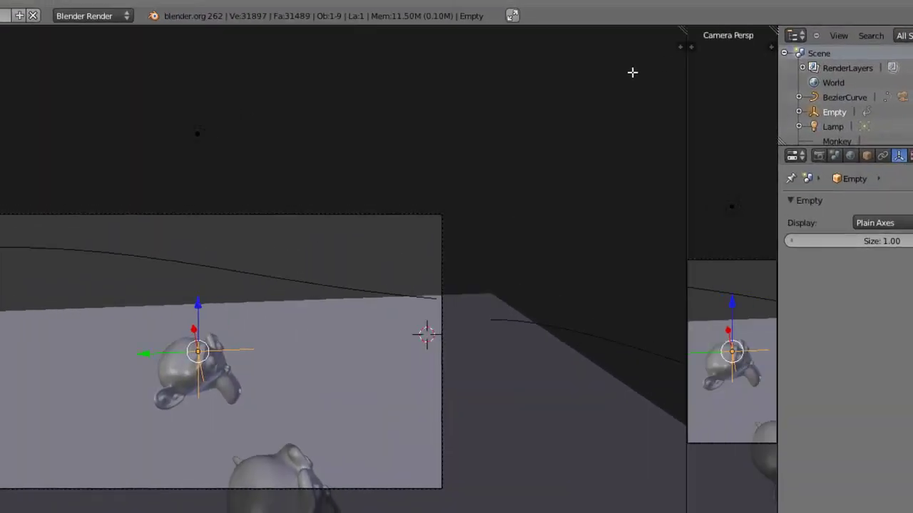
left_click_drag(632, 72, 201, 186)
middle_click_drag(544, 419, 818, 441)
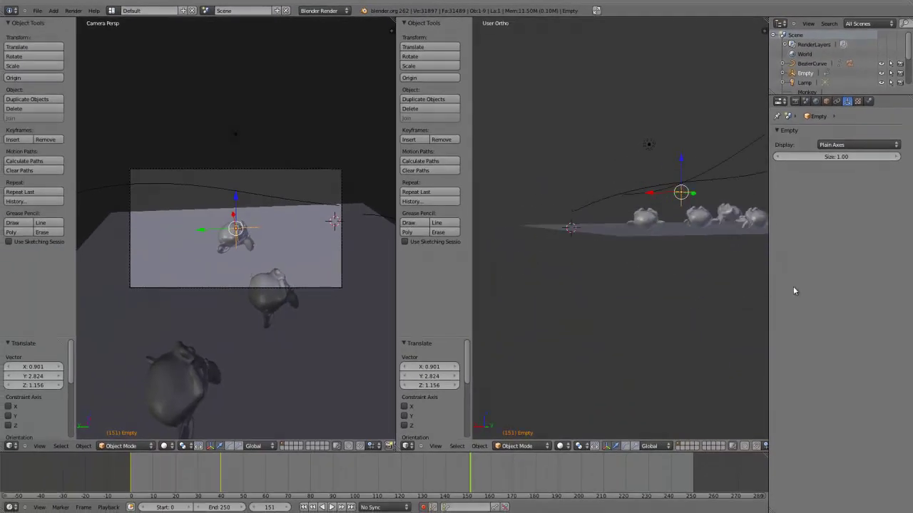
middle_click_drag(793, 286, 758, 286)
middle_click_drag(644, 259, 611, 288)
Step: Move the empty onto the nearby monkey head in front view, about 2.372 in X and -1.73 in Z, and switch to top view
key("KP_1")
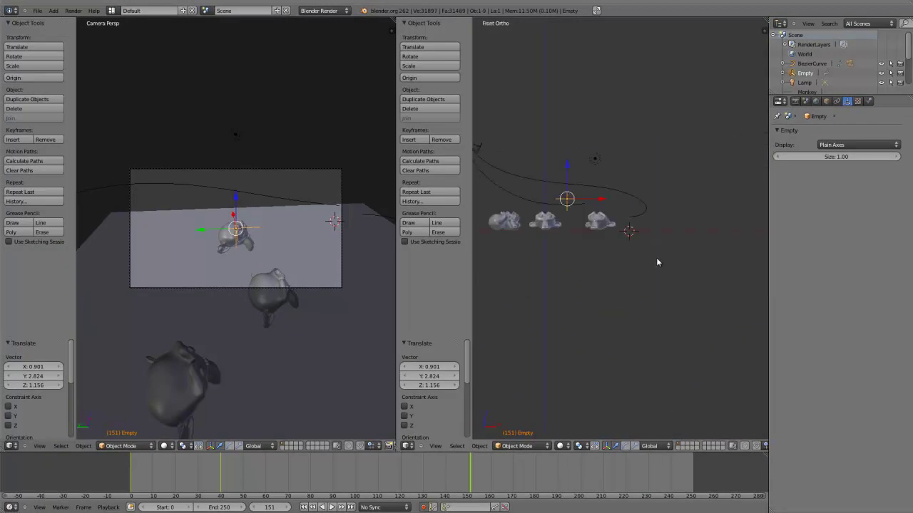
key("g")
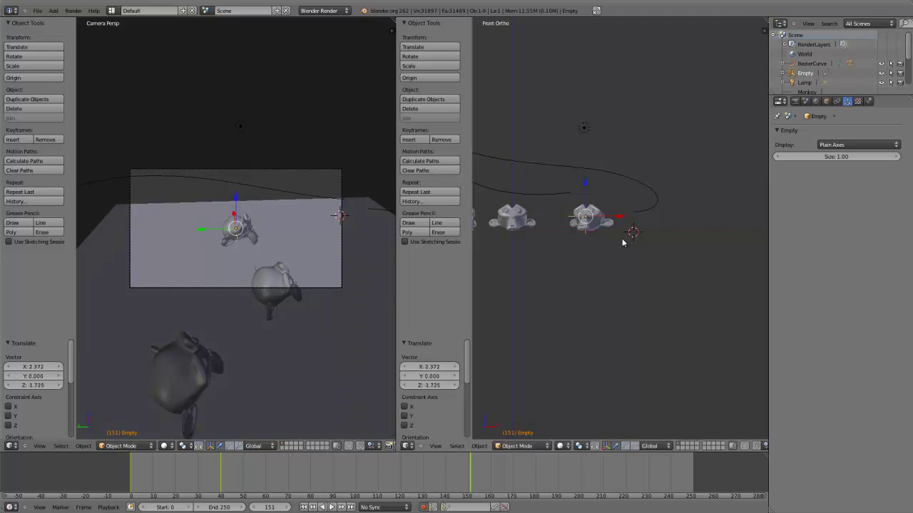
key("KP_7")
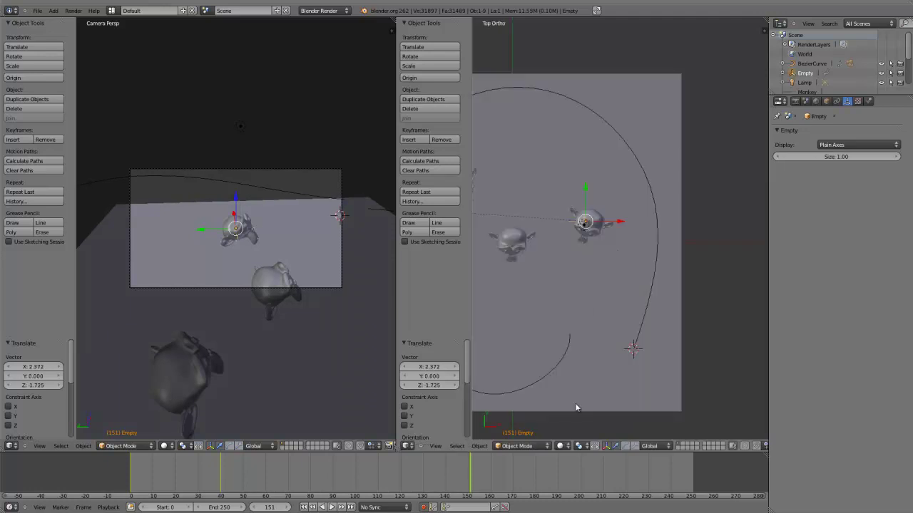
Step: Play the animation to frame 205 and move the empty onto the middle monkey head, about -4.037 in X and -1.281 in Y
key("alt+a")
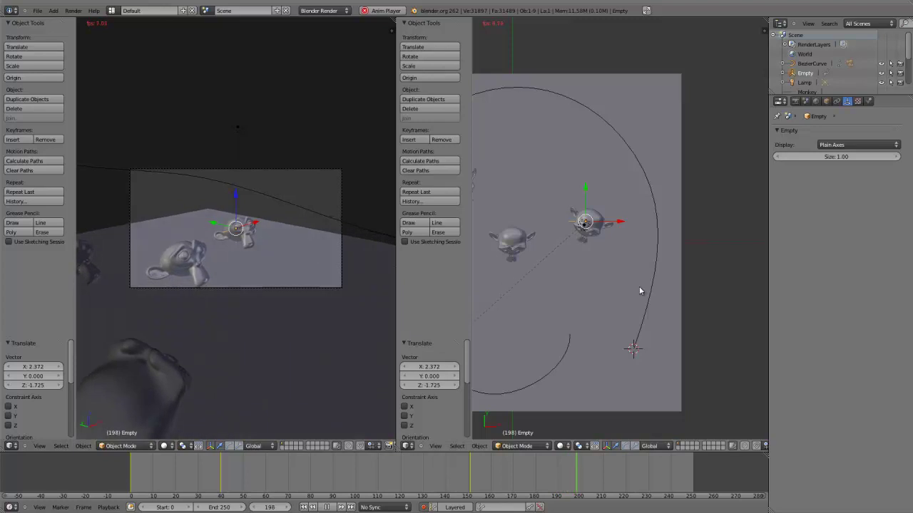
key("alt+a")
scroll(620, 256, "down", 2)
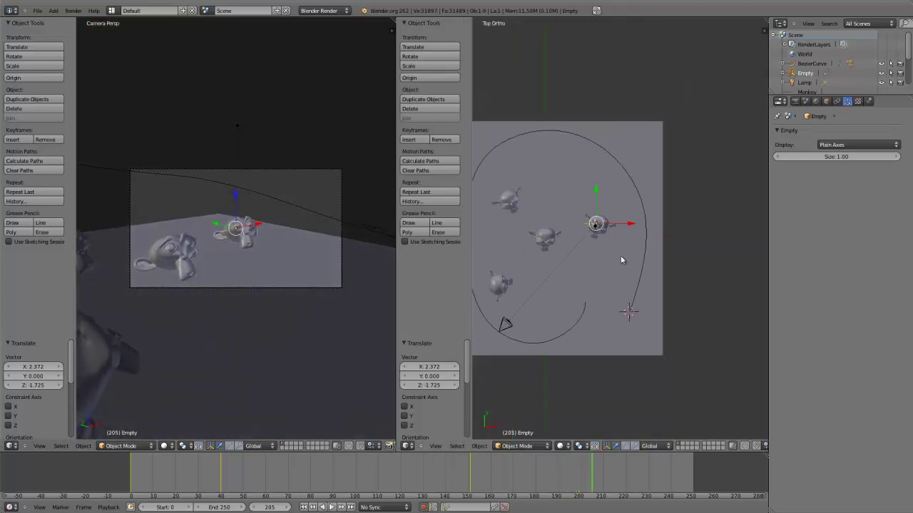
key("g")
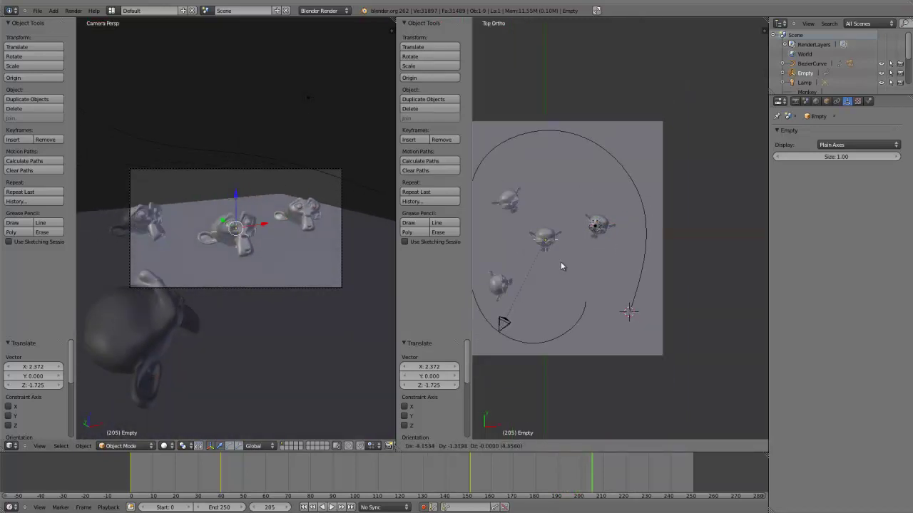
left_click(569, 264)
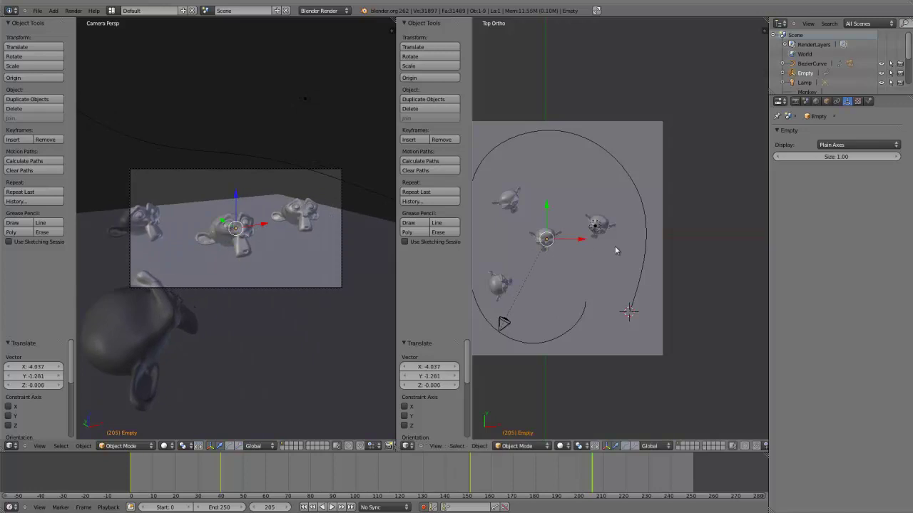
Step: Play the rest of the animation, return to frame 0 and review the camera and empty movement from the start
key("alt+a")
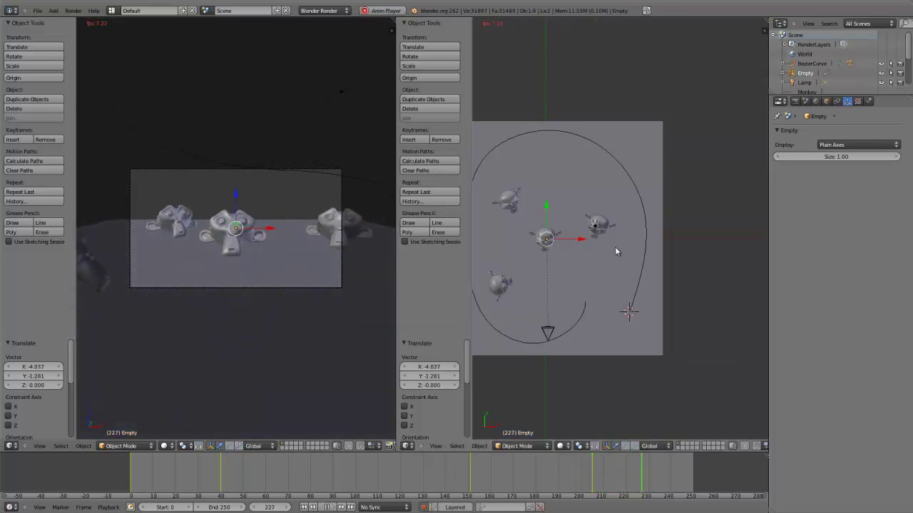
key("Escape")
key("shift+Left")
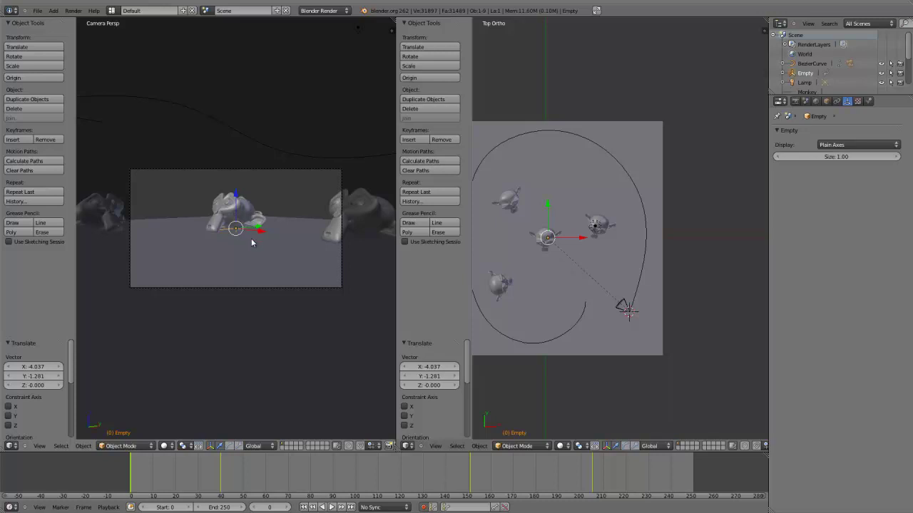
key("alt+a")
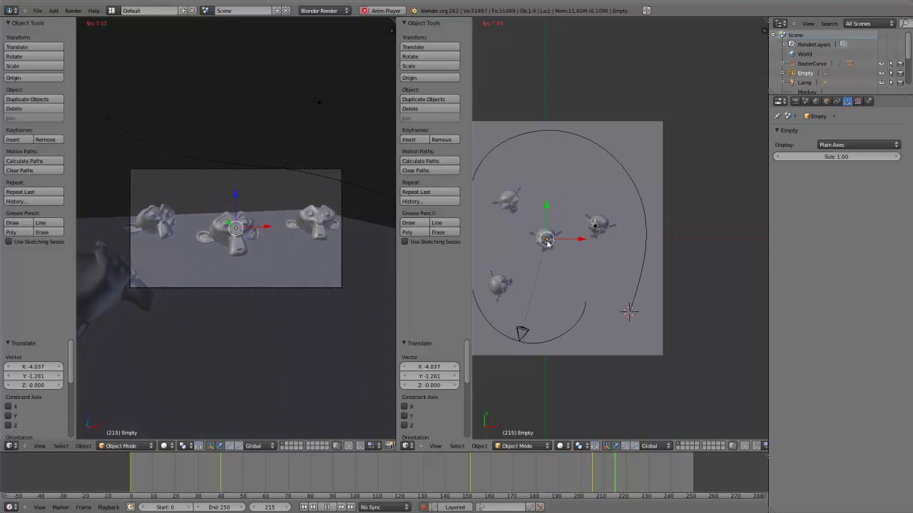
key("Escape")
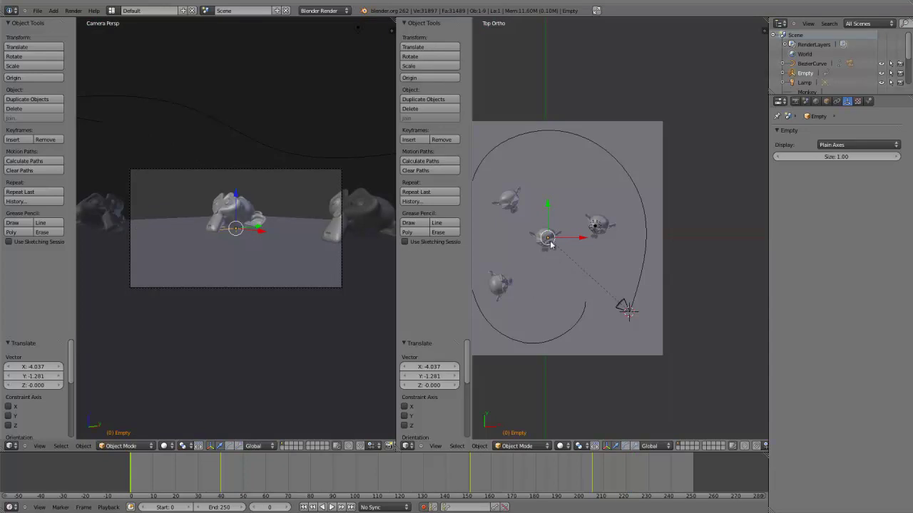
key("alt+a")
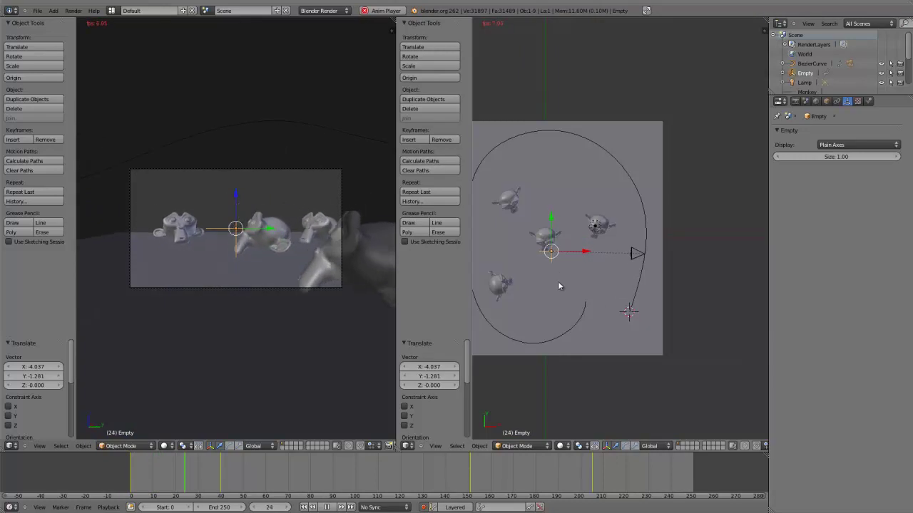
key("Escape")
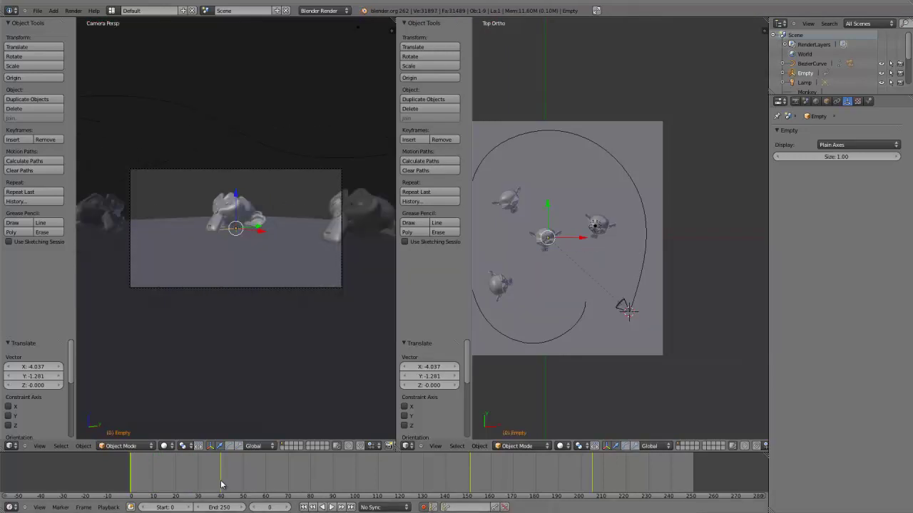
Step: Go to the keyframe at frame 40 and move the empty in top view onto the monkey head farthest from the camera
left_click(221, 485)
key("g")
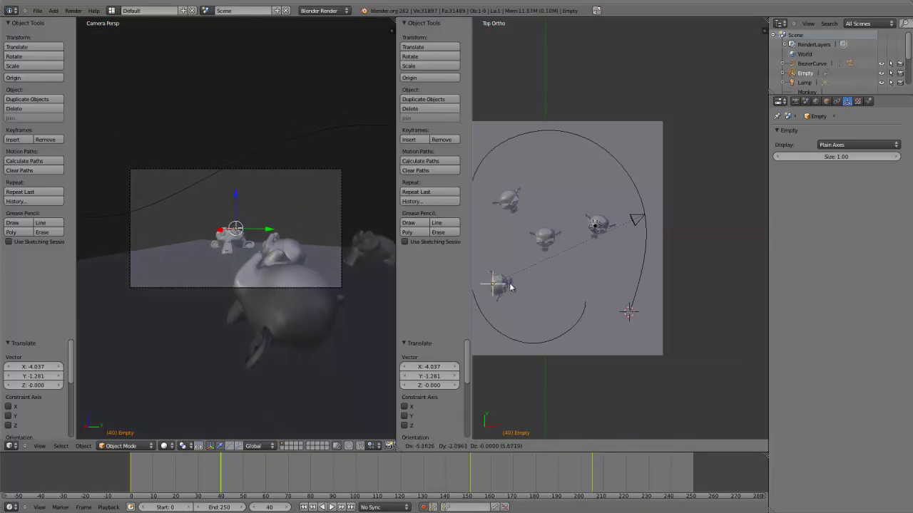
left_click(501, 284)
Step: Lower the empty about 0.660 along the Z axis in front view and return to top view
key("KP_1")
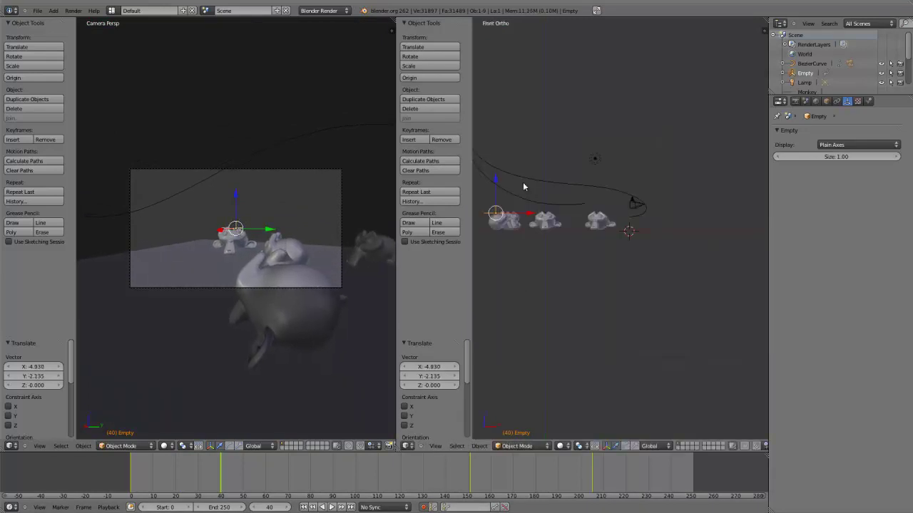
key("g")
key("z")
left_click(579, 245)
key("KP_7")
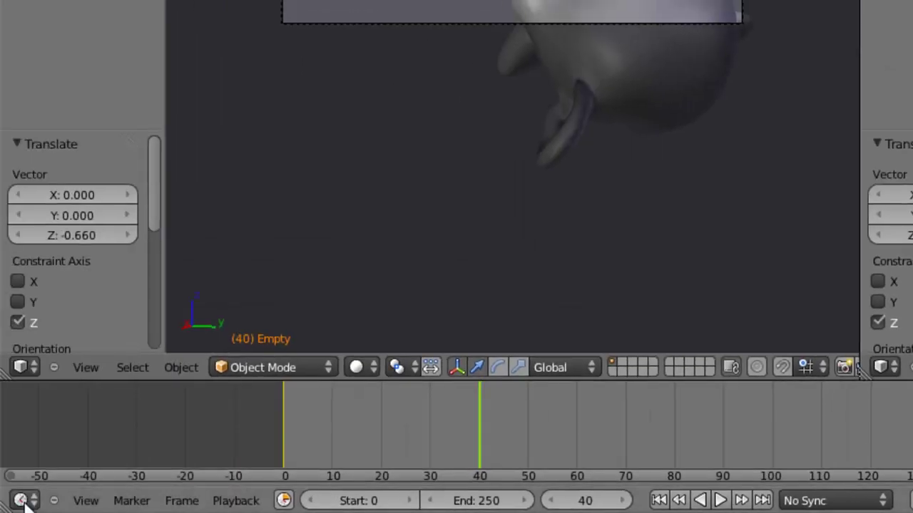
Step: Change the timeline area to the DopeSheet and frame the empty's keyframes in it
left_click(20, 500)
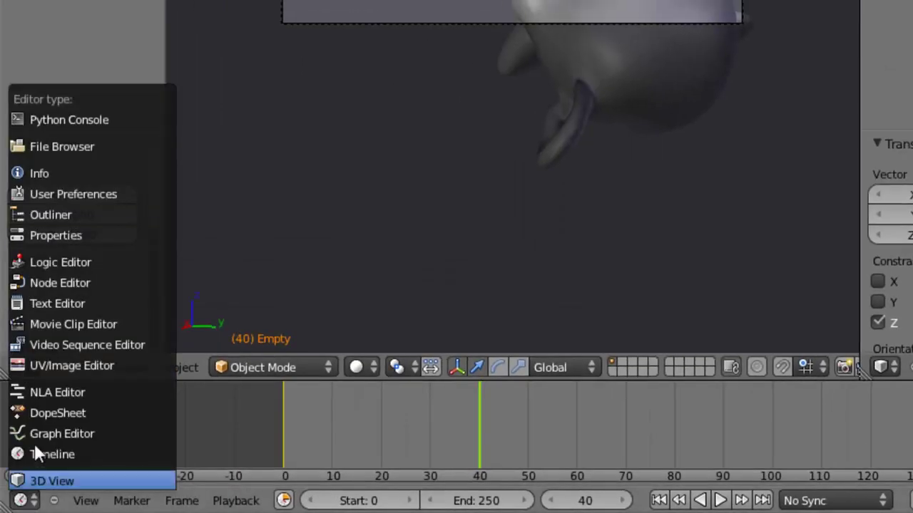
left_click(56, 413)
scroll(890, 433, "up", 12)
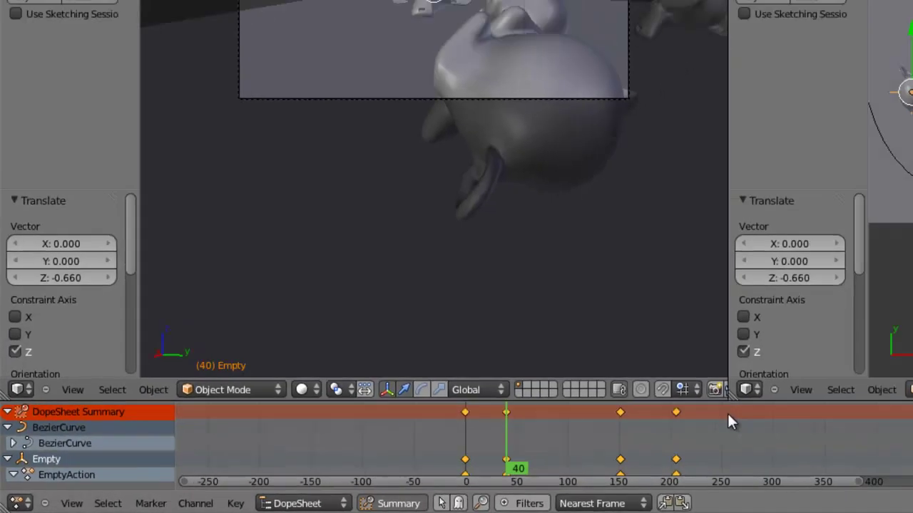
middle_click_drag(435, 471, 513, 476)
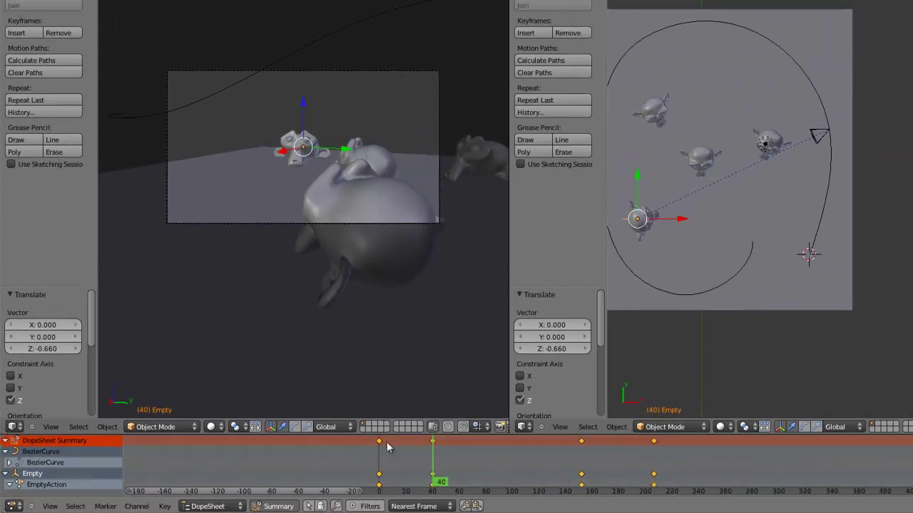
Step: Duplicate the keyframes at frame 0 to frame 20 and scrub from the start to frame 44
right_click(380, 443)
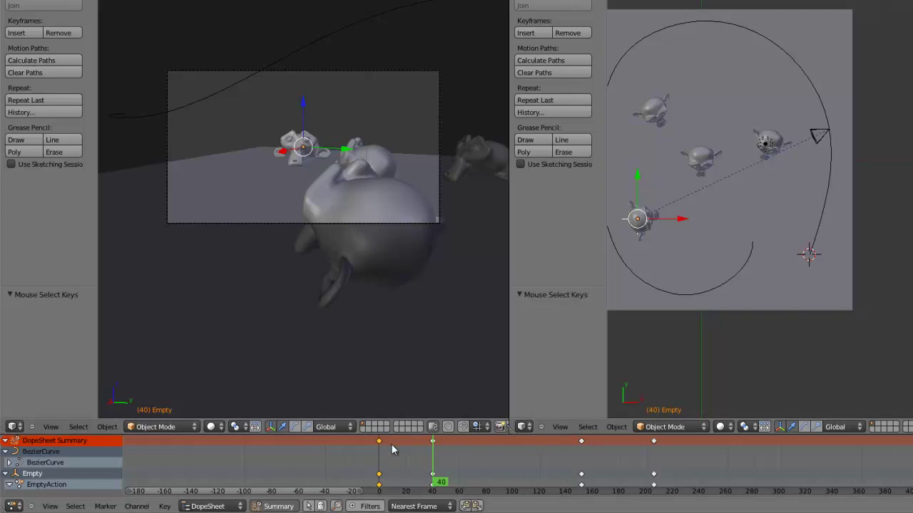
key("shift+d")
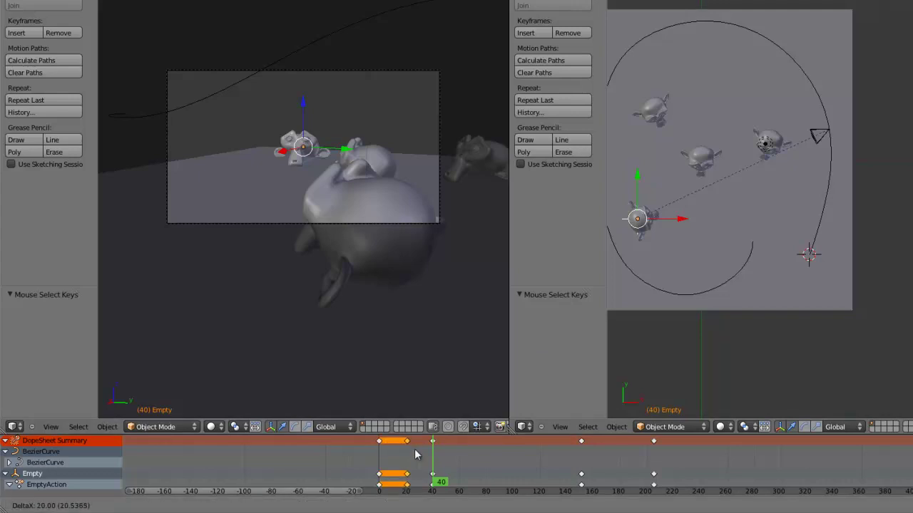
left_click(415, 454)
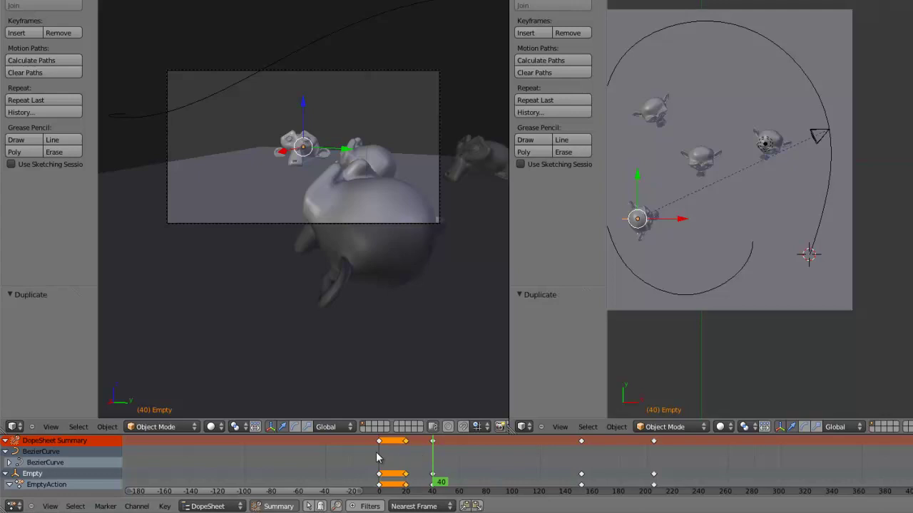
left_click(381, 457)
left_click_drag(385, 457, 439, 457)
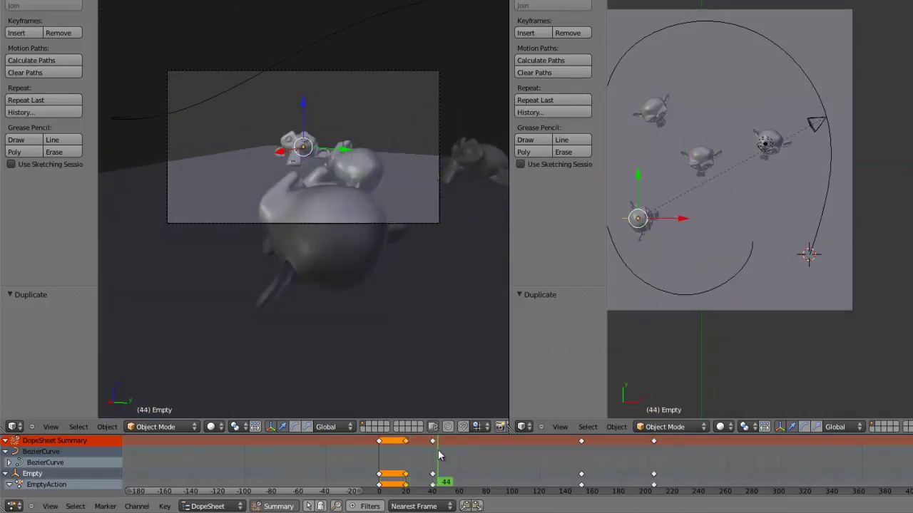
Step: Duplicate the empty's keyframes at frame 40 to frame 80 and preview the motion that follows
right_click(439, 450)
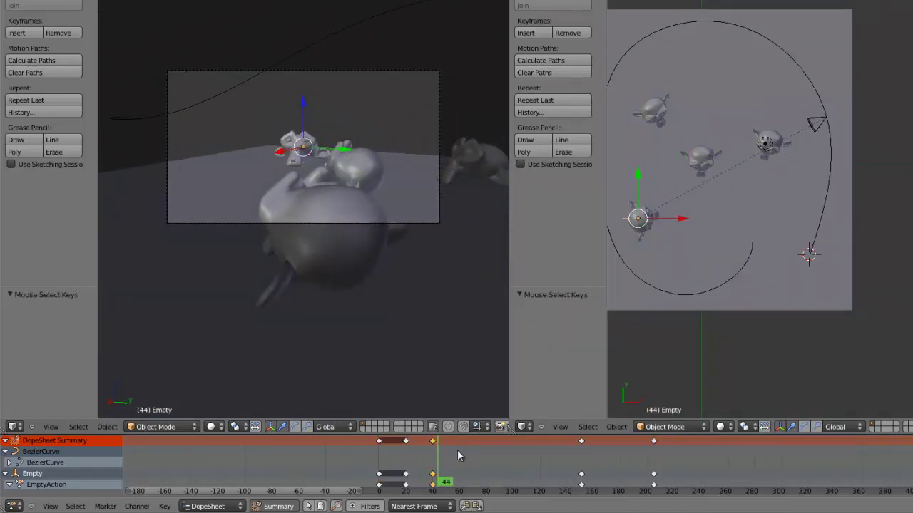
key("shift+d")
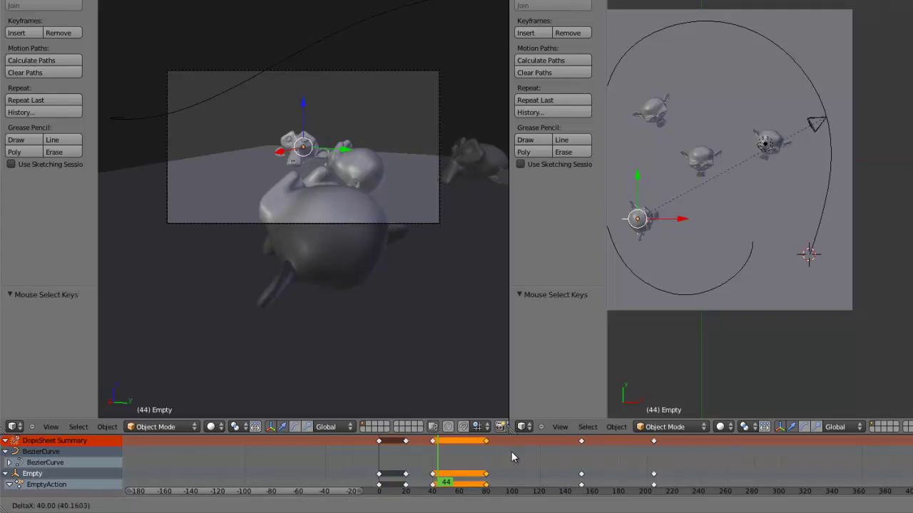
left_click(512, 451)
key("alt+a")
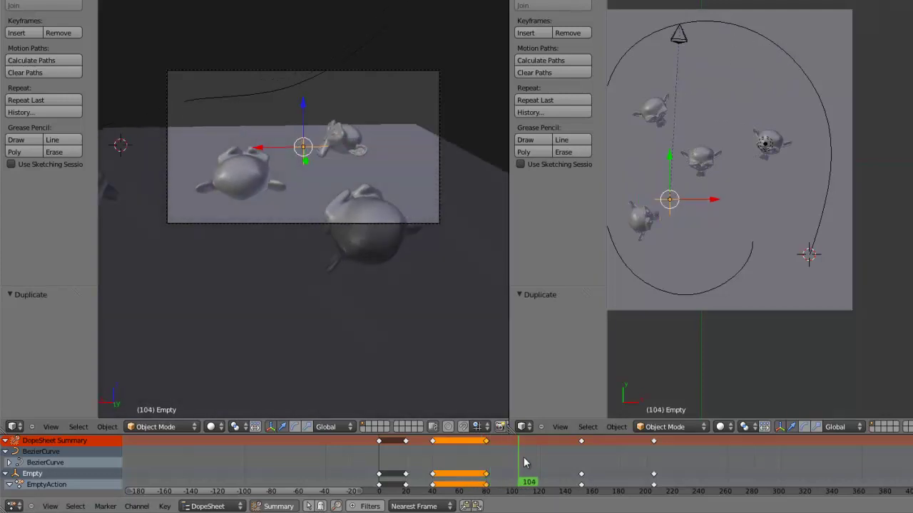
Step: Duplicate the empty's keyframes at about frame 152 to about frame 182 and preview the animation
left_click_drag(582, 462, 584, 441)
right_click(582, 441)
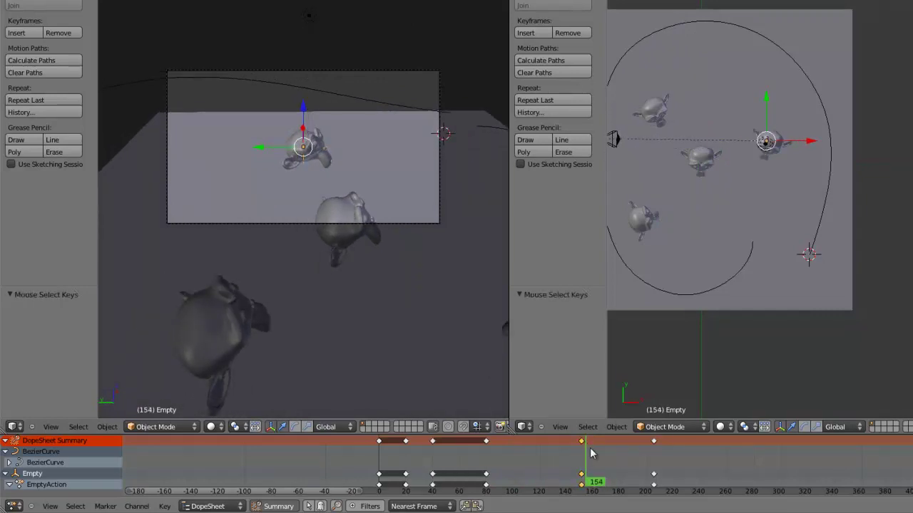
key("shift+d")
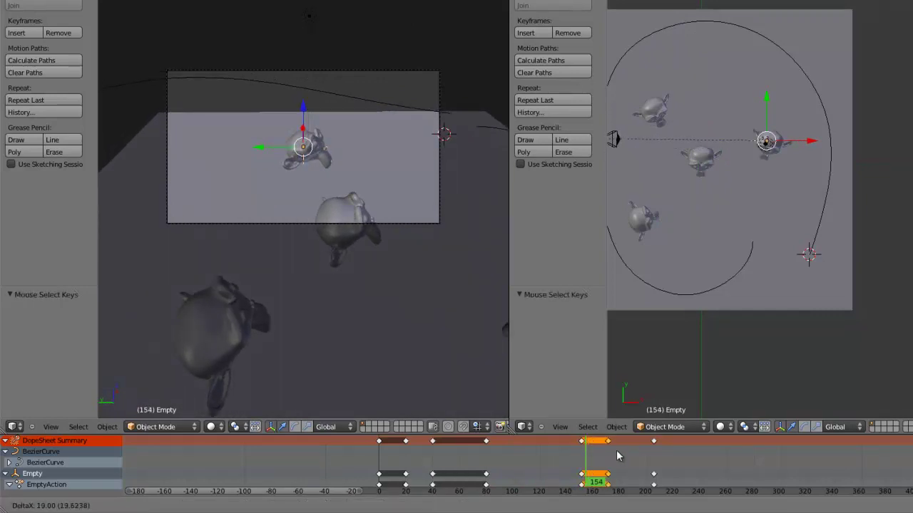
left_click(619, 460)
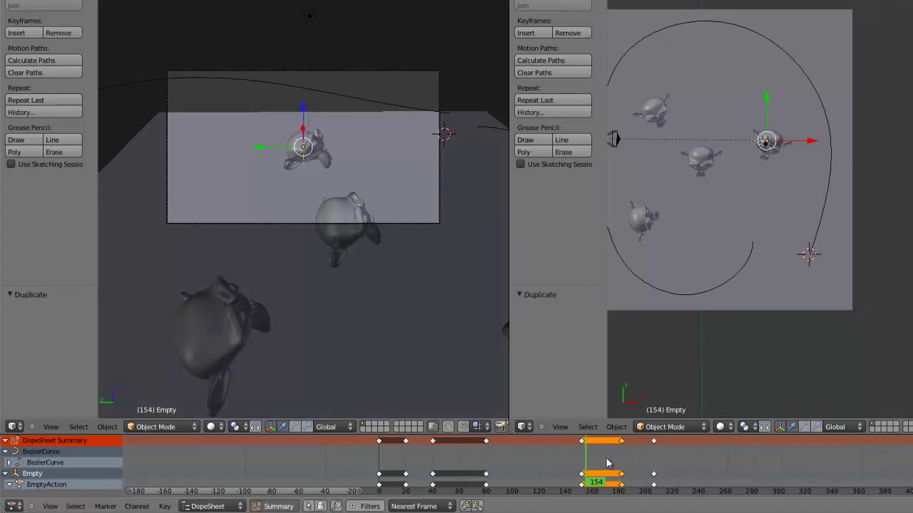
key("alt+a")
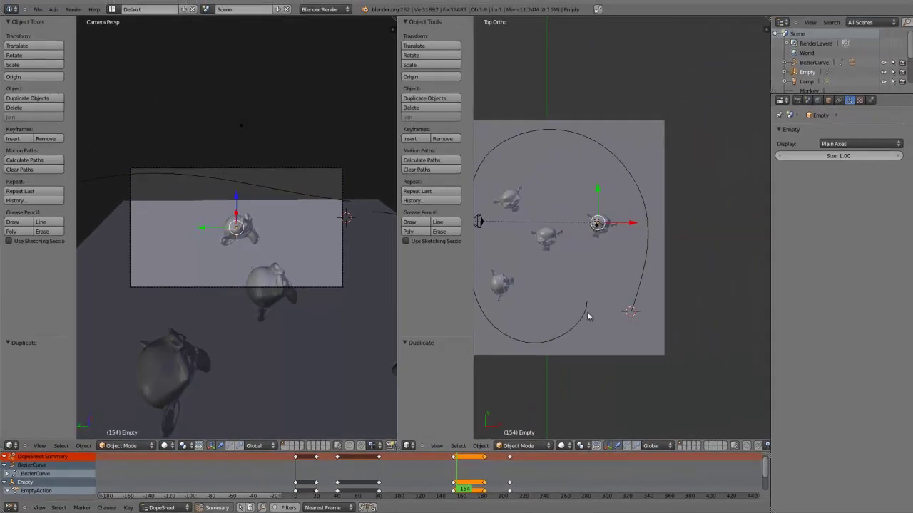
Step: Examine the camera path and the empty's position among the monkey heads from an angled view, scrubbing to frame 221
middle_click_drag(619, 320, 639, 259)
scroll(641, 267, "up", 3)
scroll(639, 285, "down", 6)
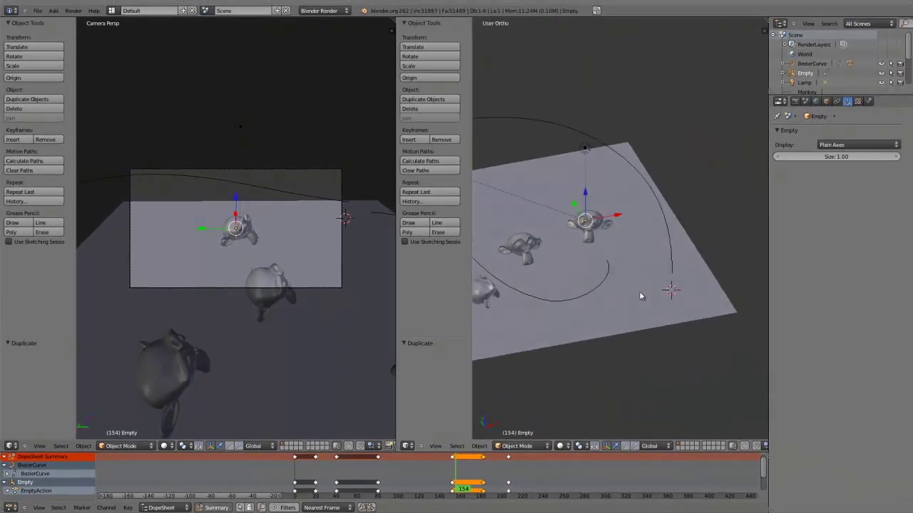
scroll(590, 253, "up", 3)
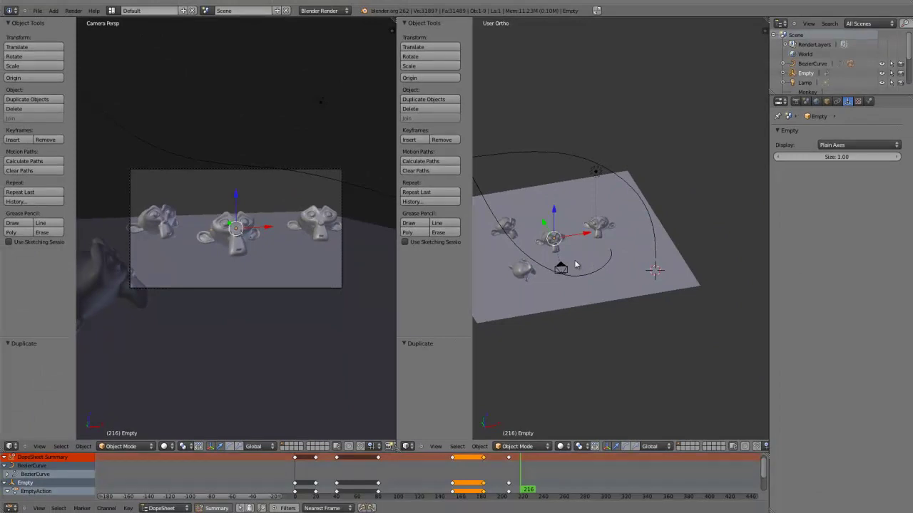
scroll(574, 259, "up", 2)
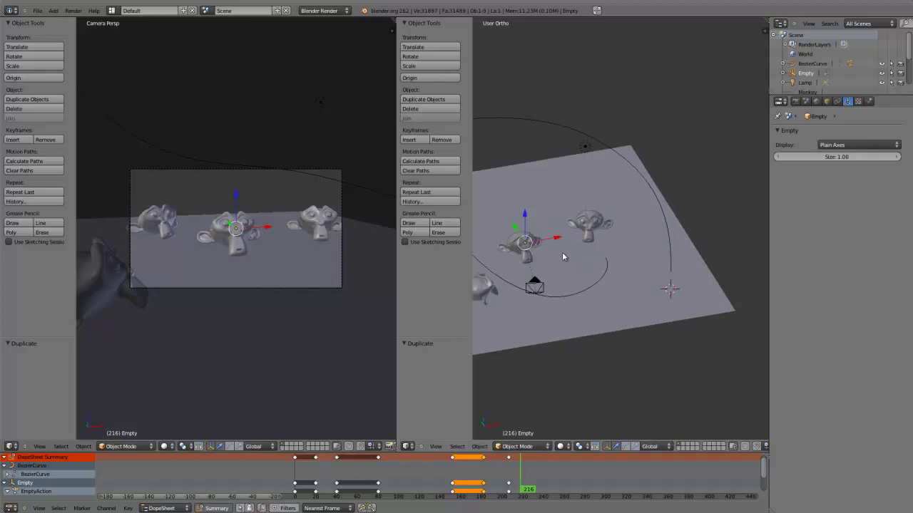
middle_click_drag(562, 254, 639, 238, "shift")
scroll(600, 277, "up", 2)
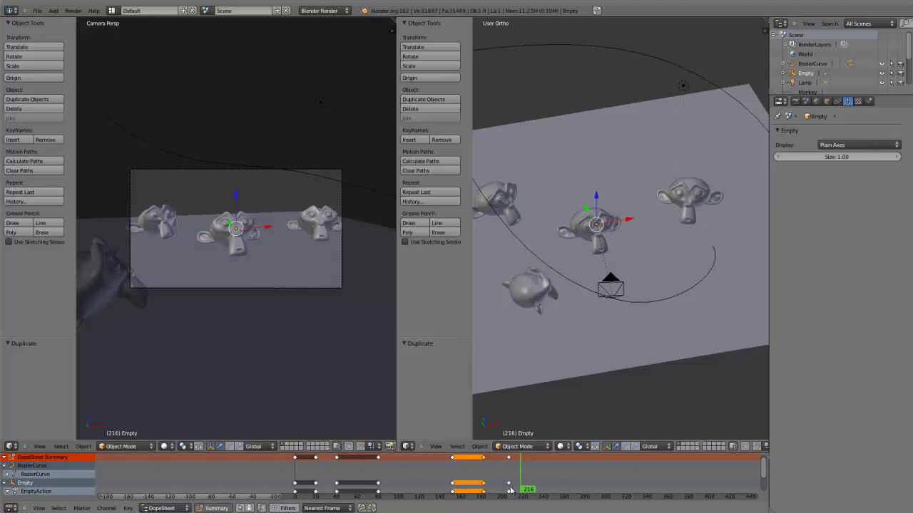
mouse_move(512, 474)
left_mouse_down()
mouse_move(393, 477)
mouse_move(539, 457)
mouse_move(526, 452)
left_mouse_up()
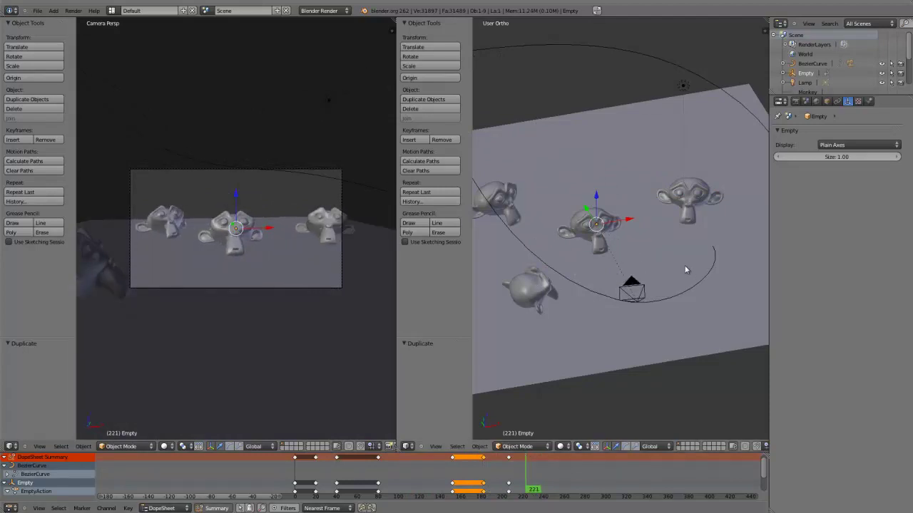
Step: Set the camera's Depth of Field focus object to Empty and scrub the animation to frame 263
right_click(634, 288)
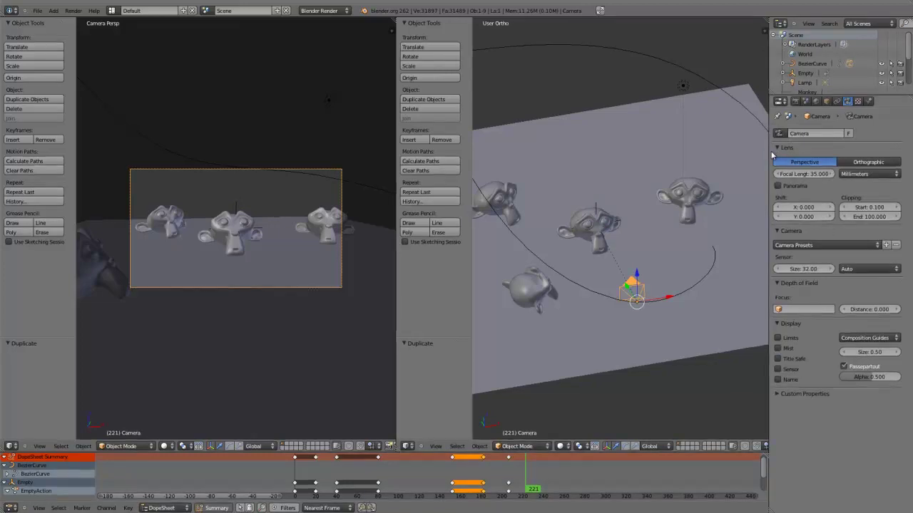
left_click_drag(769, 151, 744, 151)
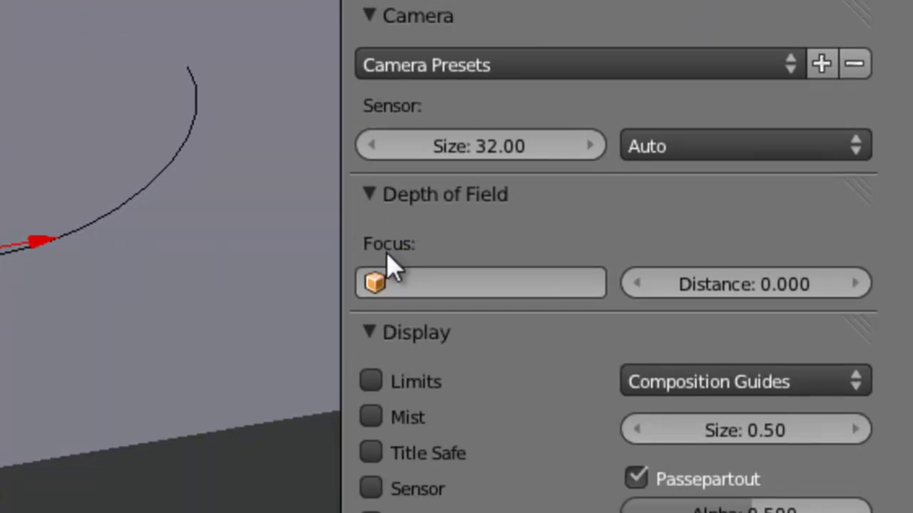
left_click(421, 278)
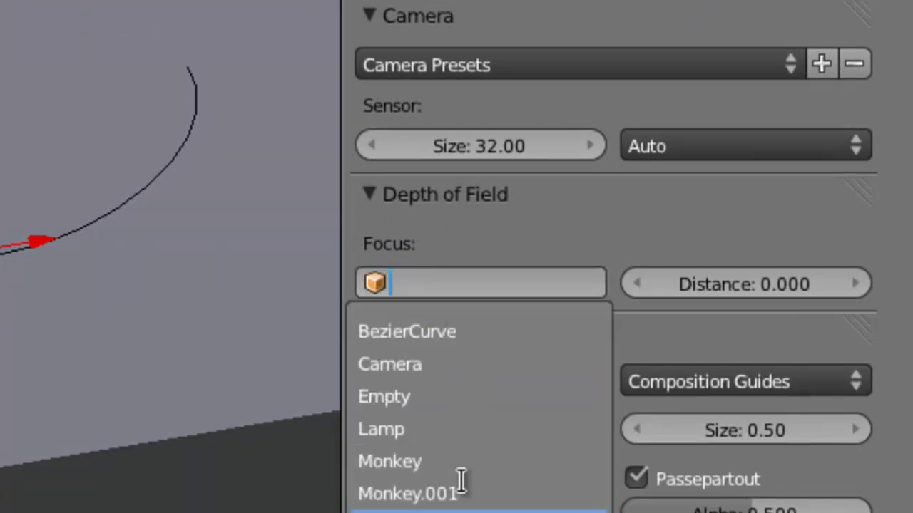
left_click(463, 395)
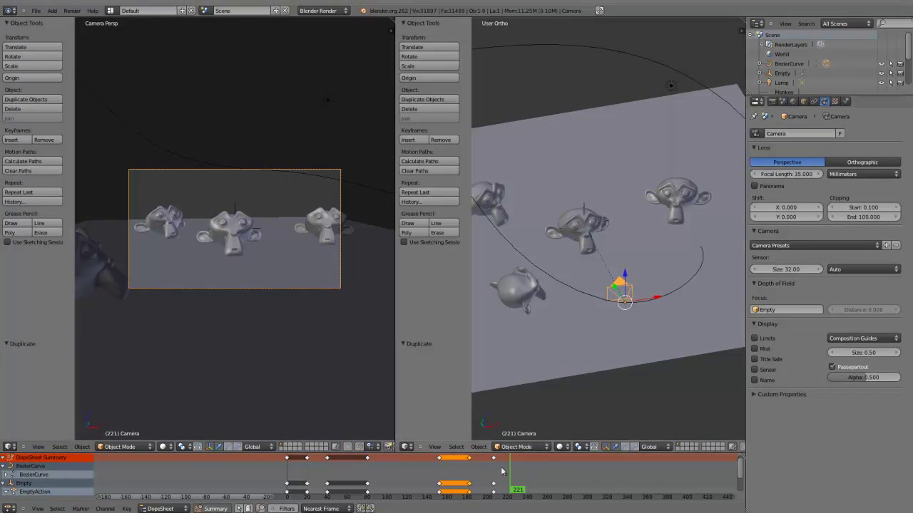
mouse_move(493, 481)
left_mouse_down()
mouse_move(428, 462)
mouse_move(308, 462)
mouse_move(468, 460)
mouse_move(551, 435)
mouse_move(567, 426)
mouse_move(576, 353)
left_mouse_up()
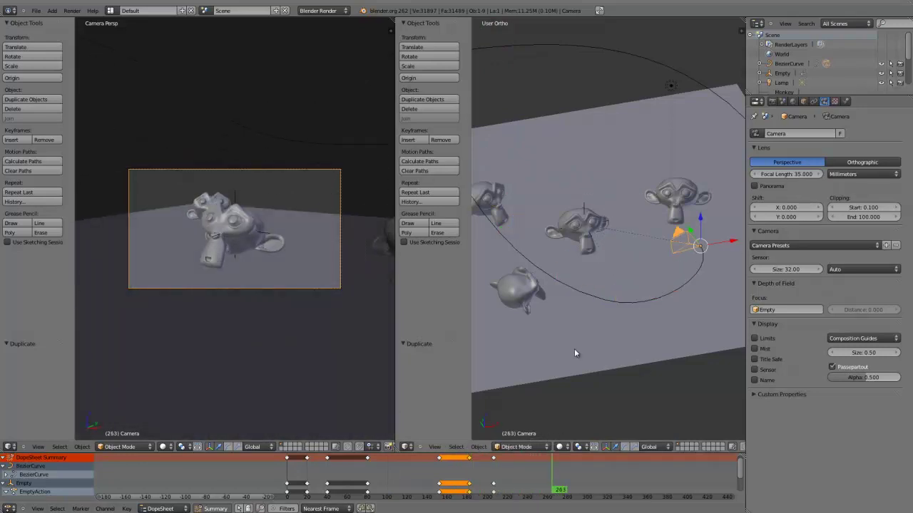